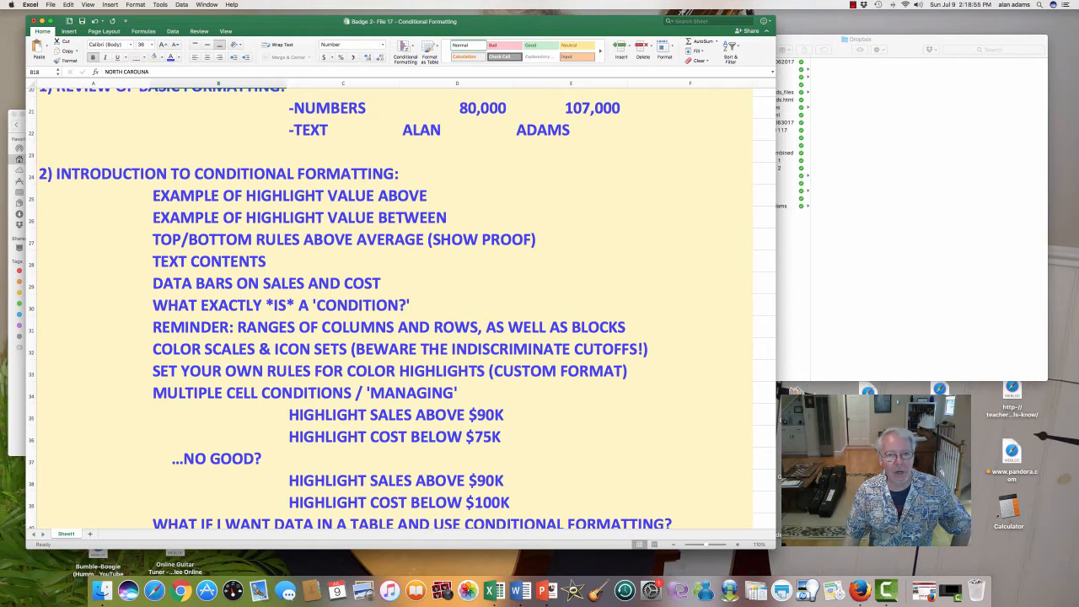
# - Look over the conditional formatting lesson outline and the sample data table of states, leads, sales, costs and success rates
pyautogui.scroll(-3, 402, 308)
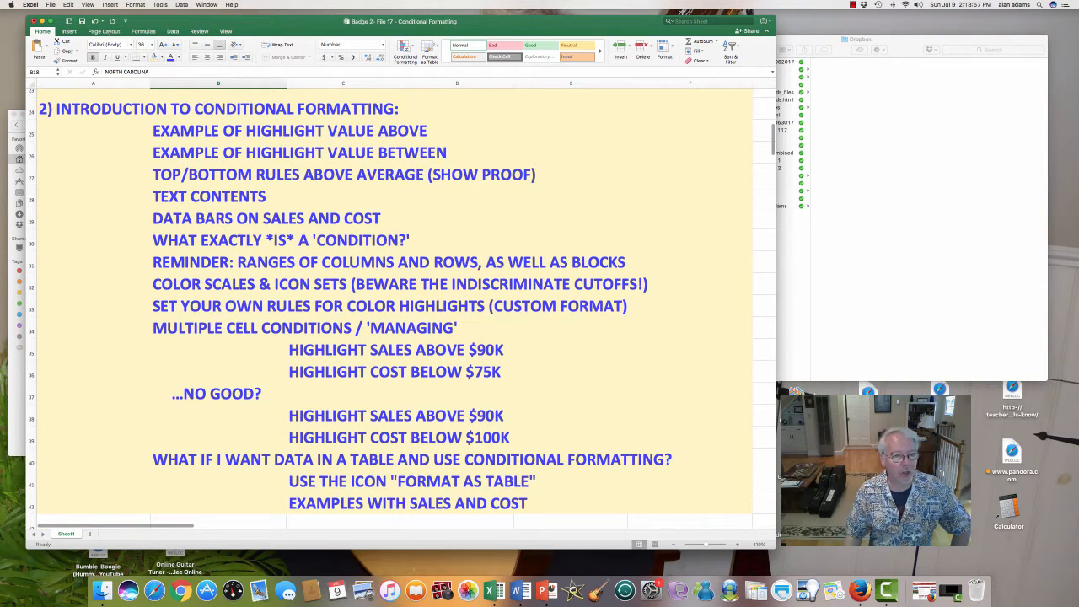
pyautogui.scroll(-3, 402, 312)
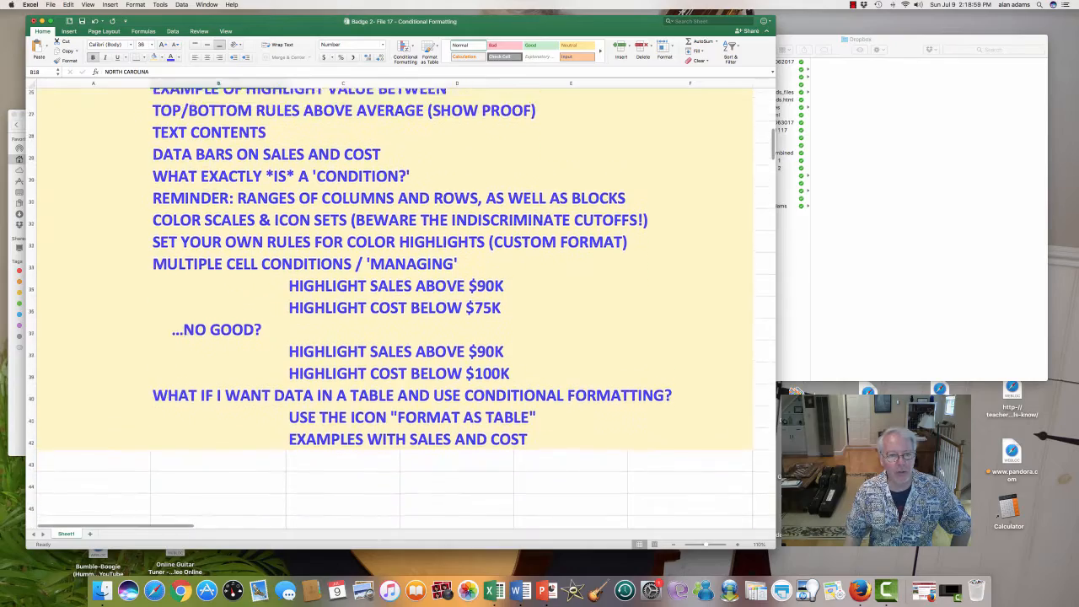
pyautogui.scroll(18, 402, 312)
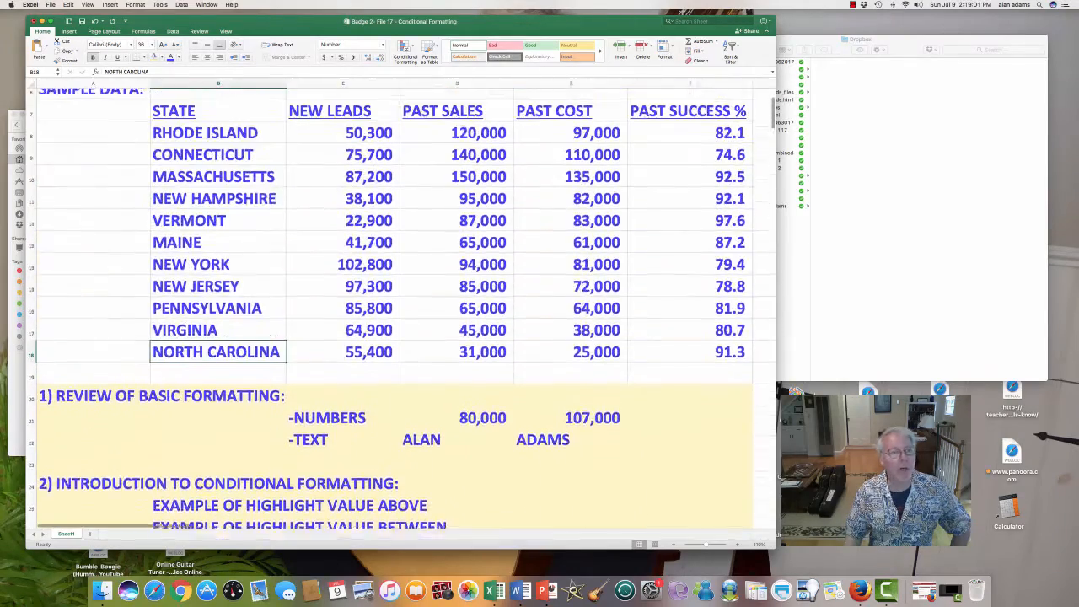
pyautogui.scroll(3, 402, 312)
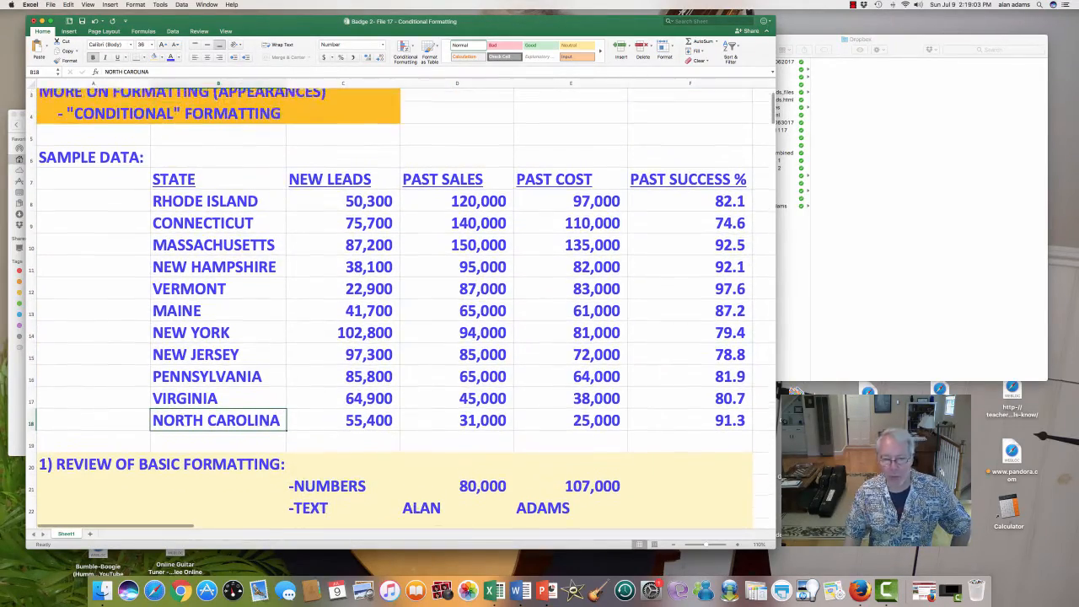
pyautogui.scroll(1, 402, 312)
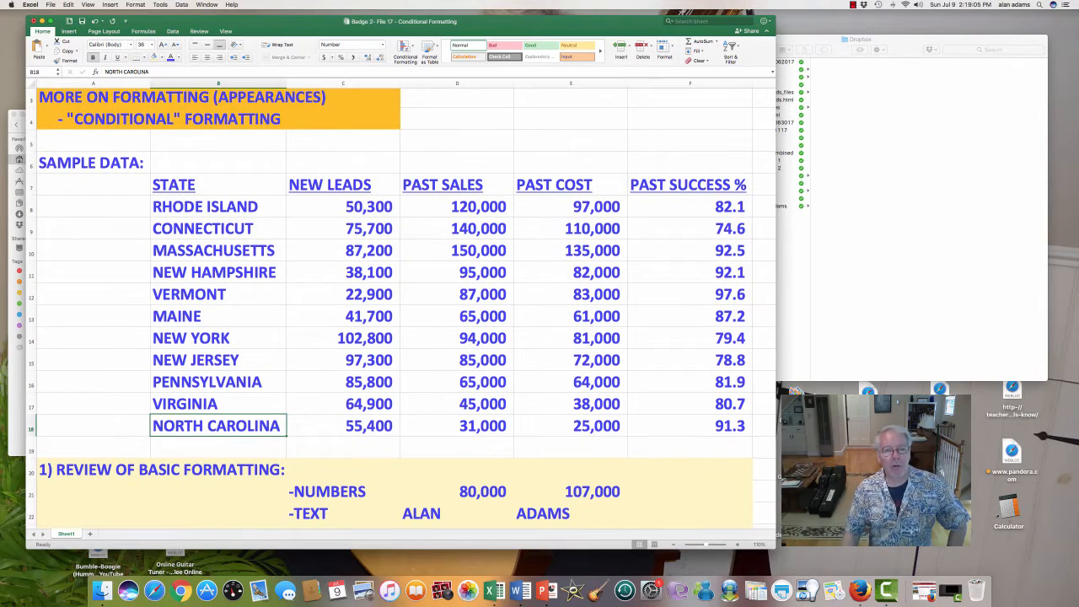
pyautogui.scroll(-8, 402, 305)
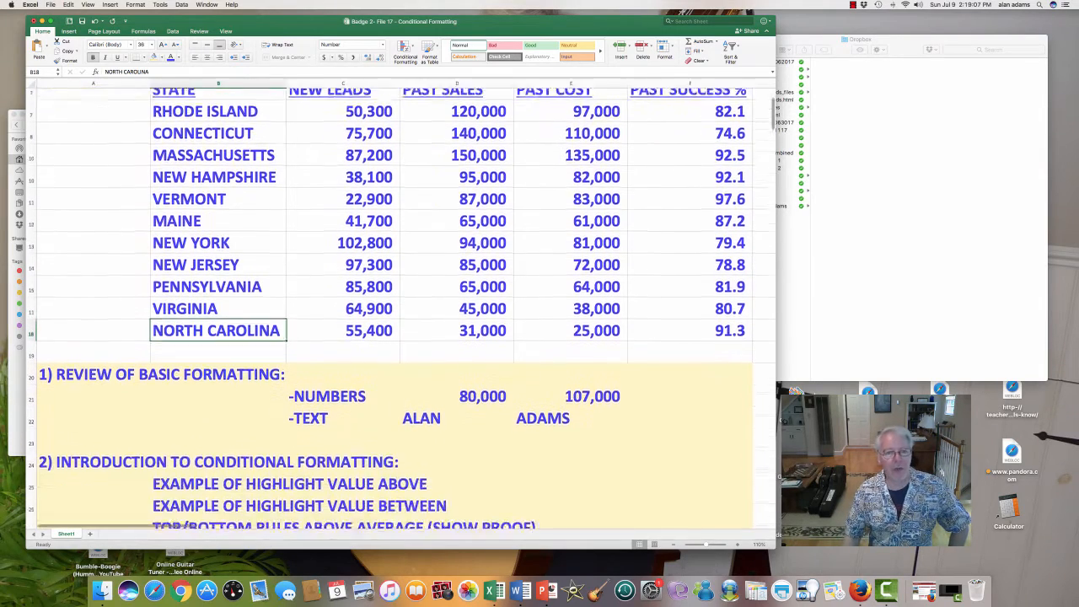
# - Highlight the outline's data bars line in B29:C29, followed by the whole of row 30 about what a condition is
pyautogui.moveTo(281, 416); pyautogui.dragTo(392, 418)
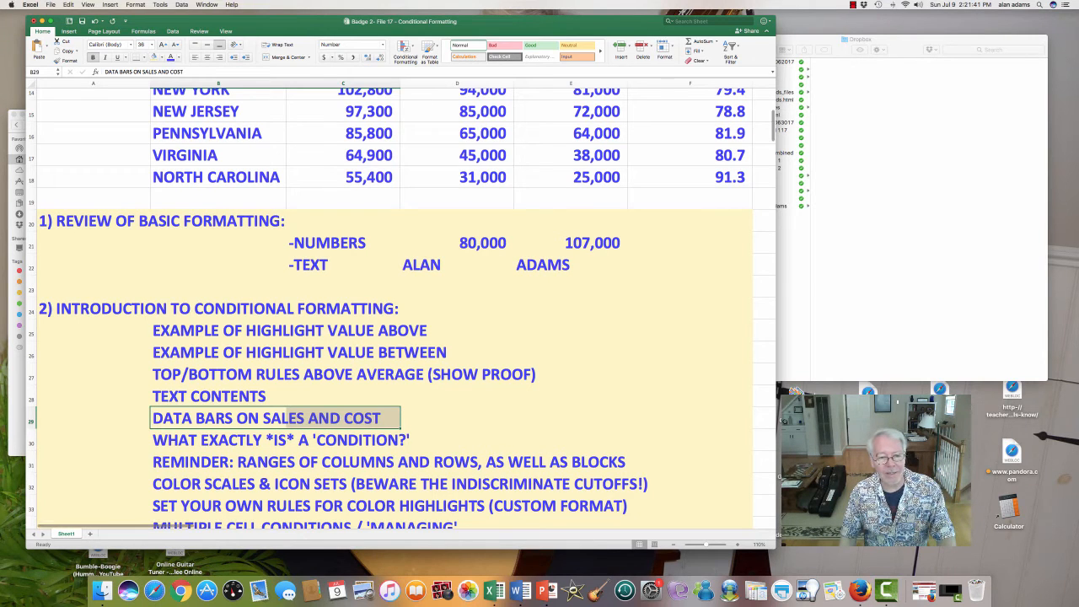
pyautogui.click(31, 442)
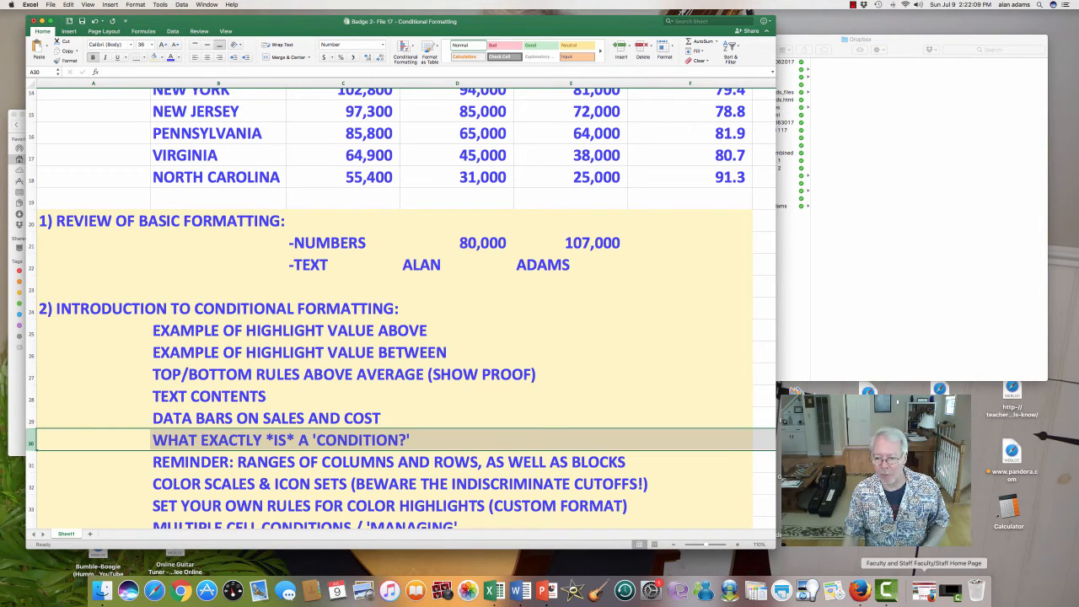
pyautogui.click(885, 589)
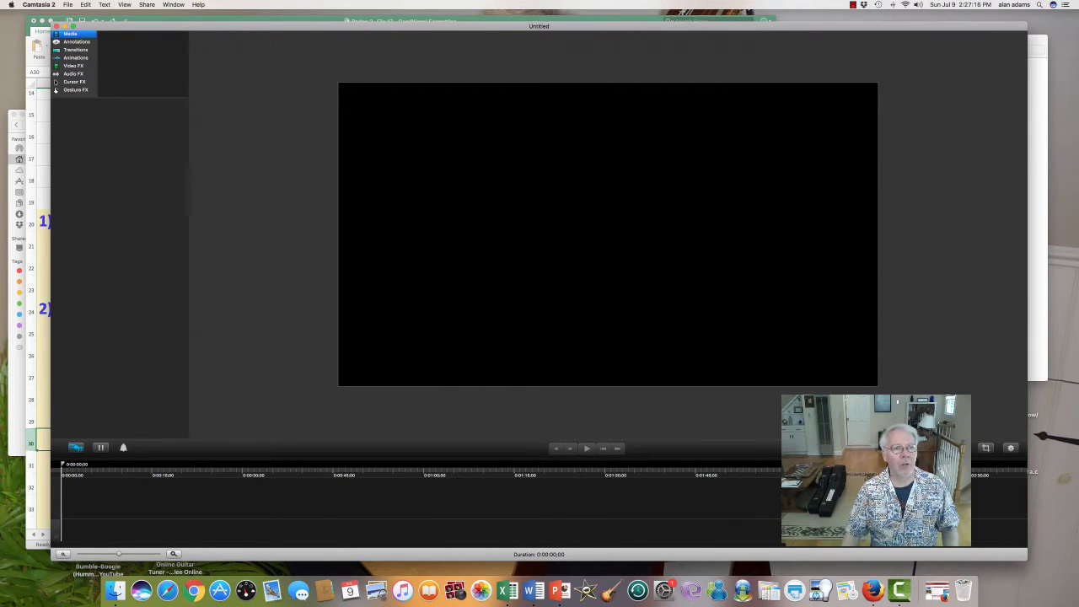
pyautogui.press('super+m')
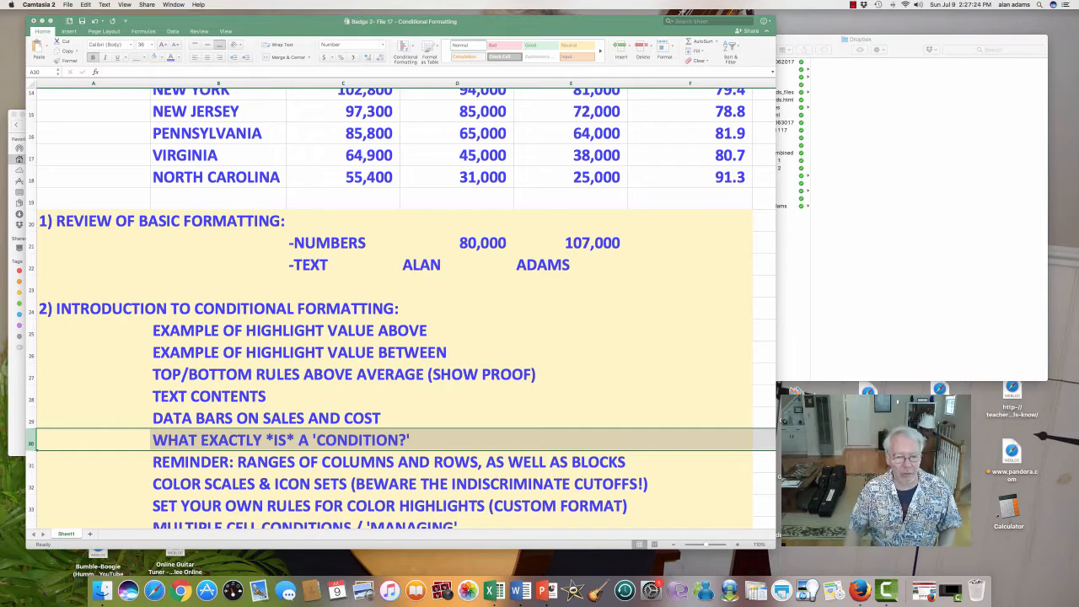
# - Select the whole of row 31, the outline's reminder about ranges of columns, rows and blocks
pyautogui.scroll(-3, 401, 309)
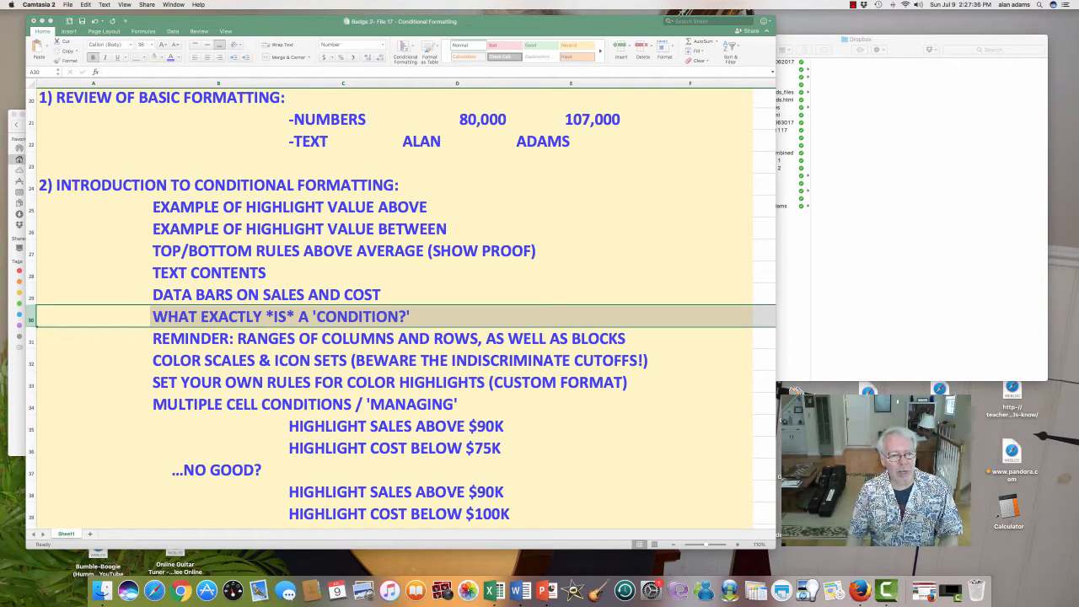
pyautogui.click(31, 340)
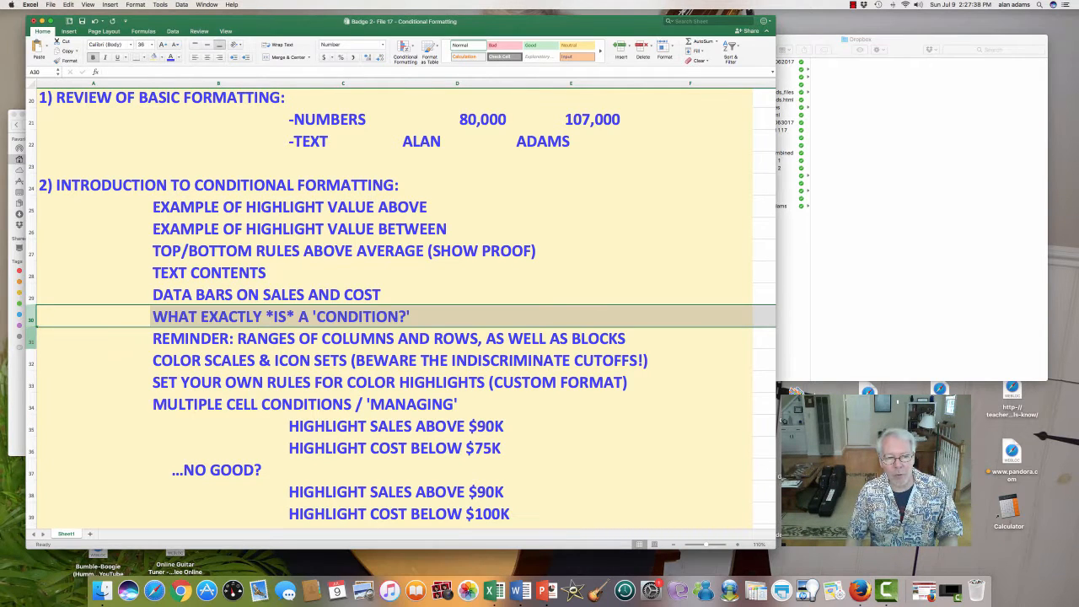
pyautogui.click(31, 341)
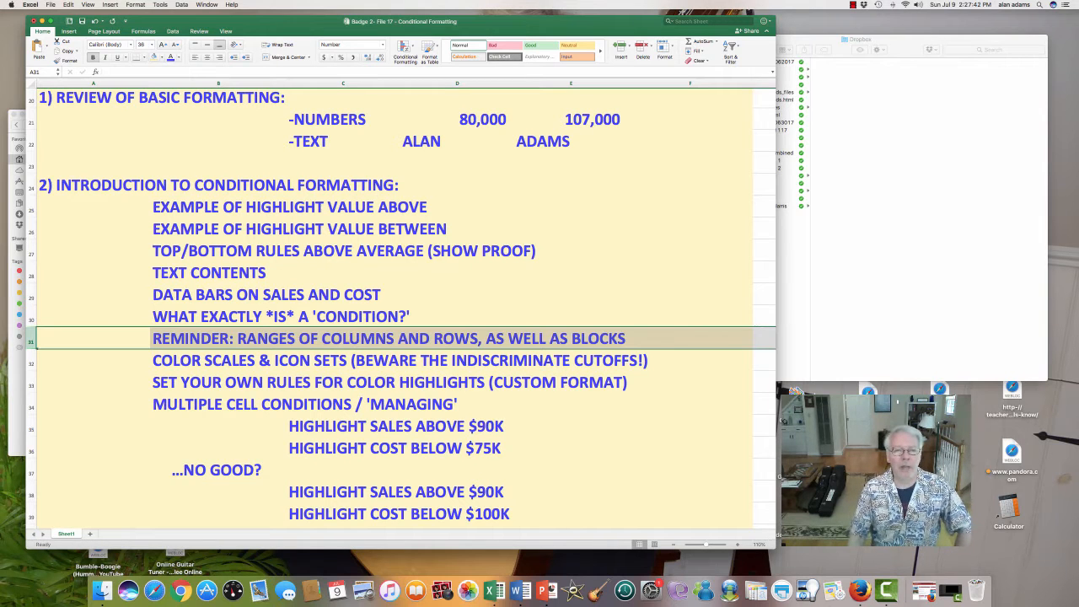
# - Demonstrate the range types by selecting column C, row 22 and the block C22:E28, and finish on cell D21
pyautogui.click(343, 83)
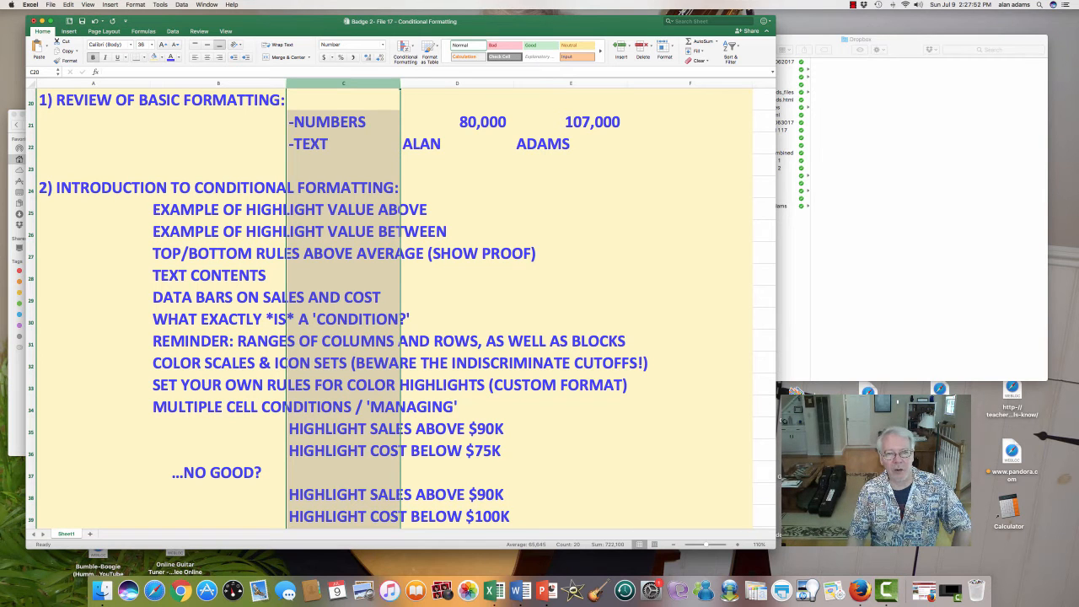
pyautogui.click(31, 143)
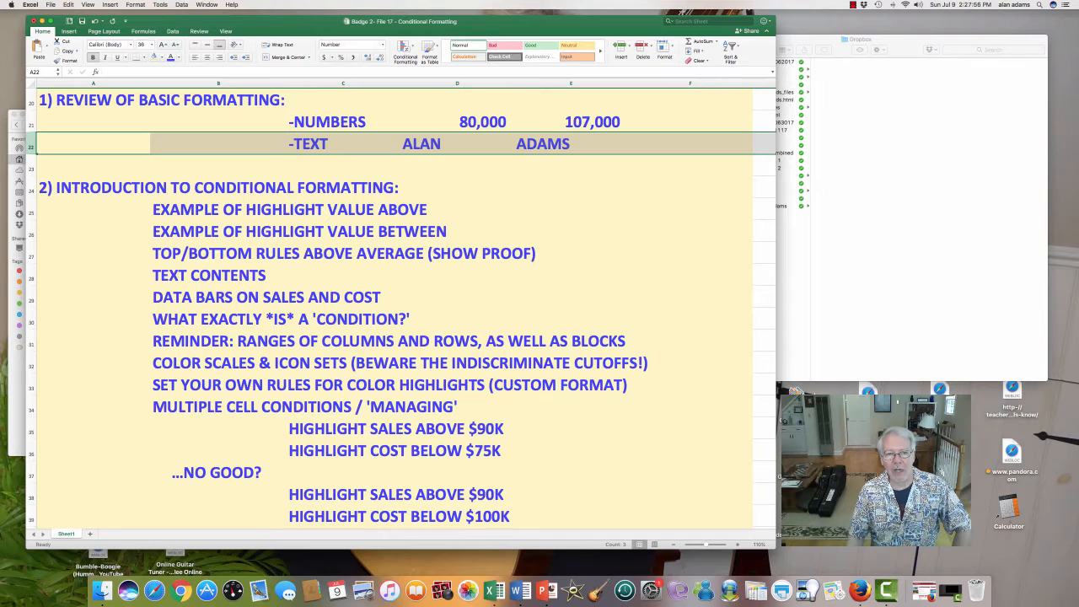
pyautogui.click(343, 144)
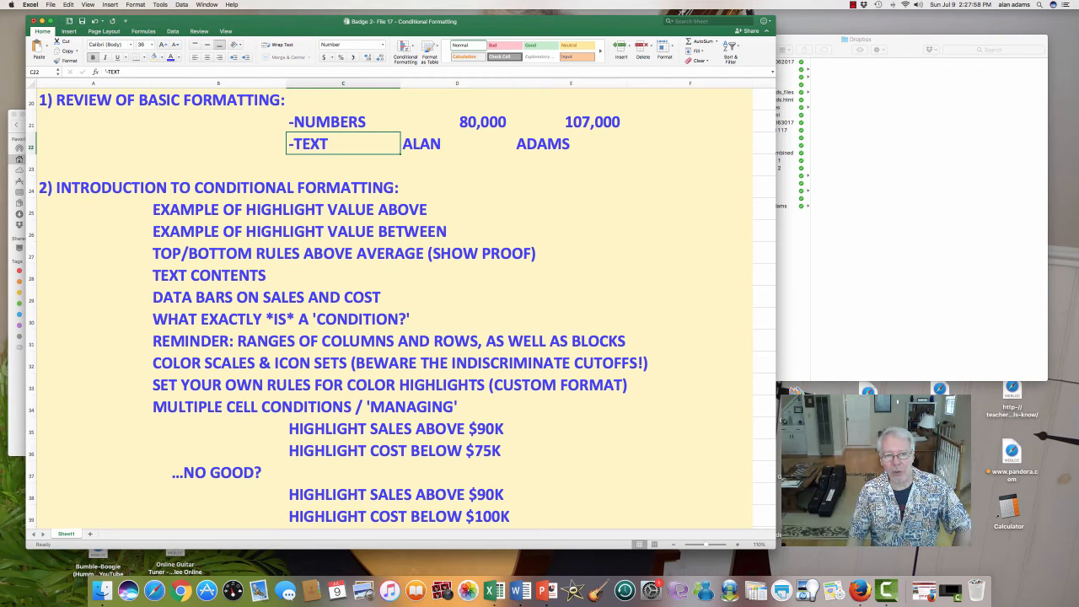
pyautogui.moveTo(343, 144); pyautogui.dragTo(590, 278)
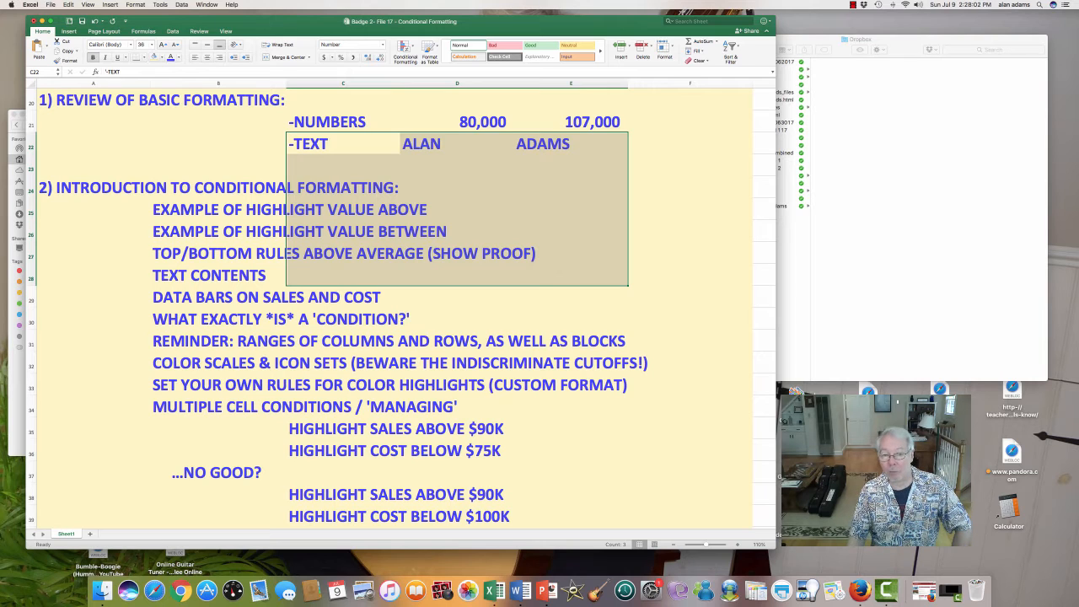
pyautogui.click(457, 122)
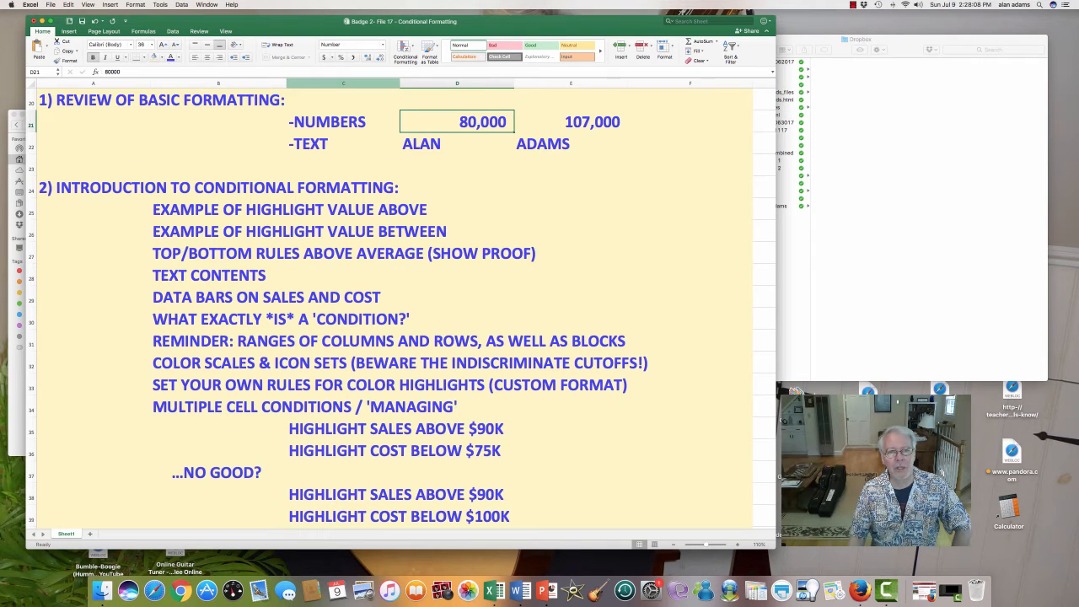
# - Demonstrate selecting adjacent columns C through E and the single row 22, and clear the selection by choosing cell A23
pyautogui.click(343, 144)
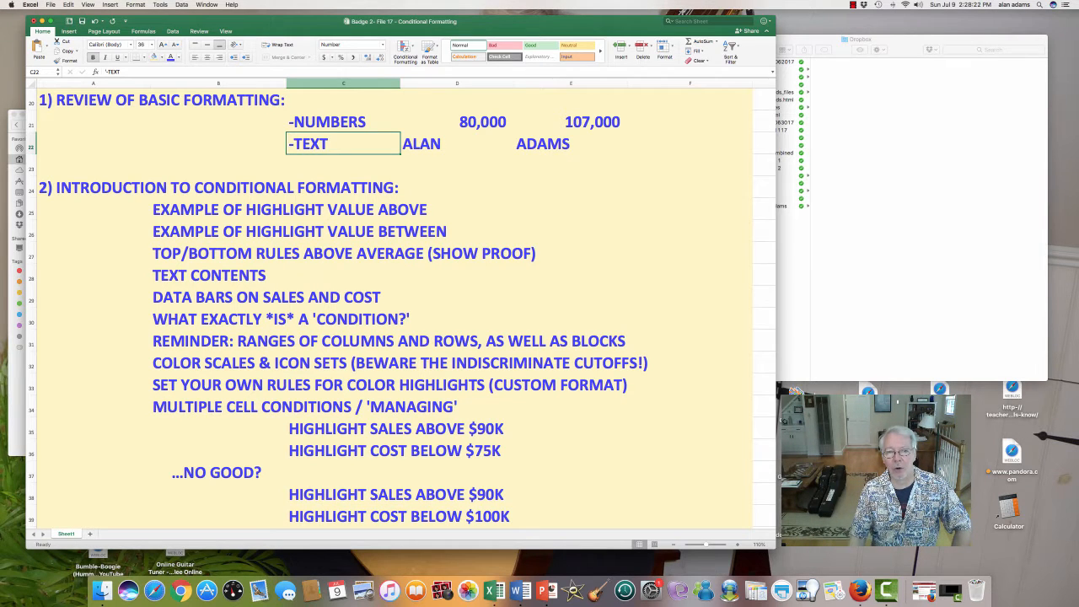
pyautogui.click(343, 84)
pyautogui.moveTo(397, 84); pyautogui.dragTo(627, 86)
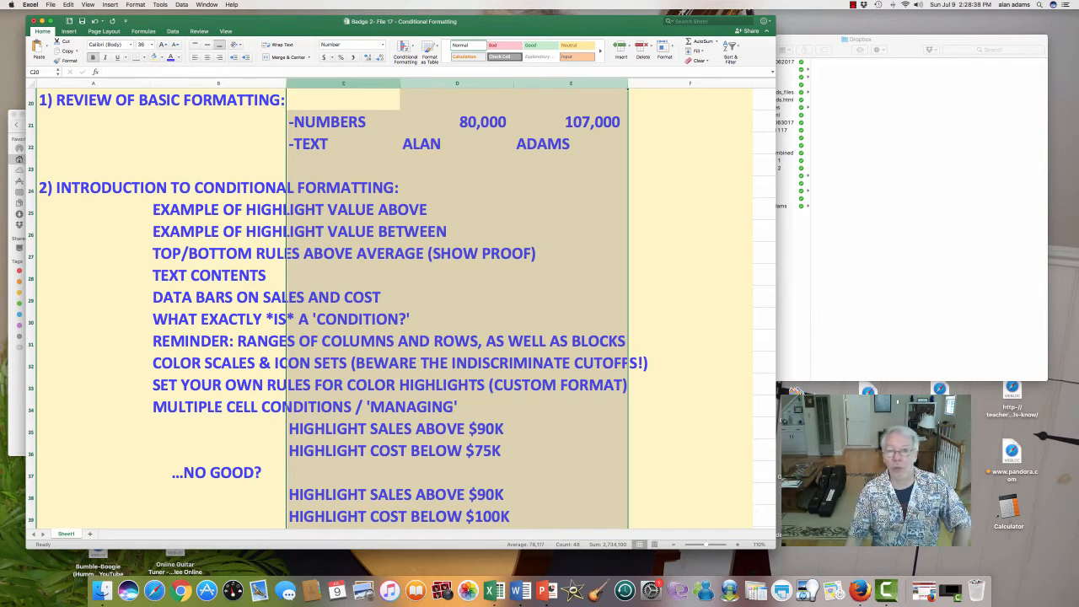
pyautogui.click(343, 187)
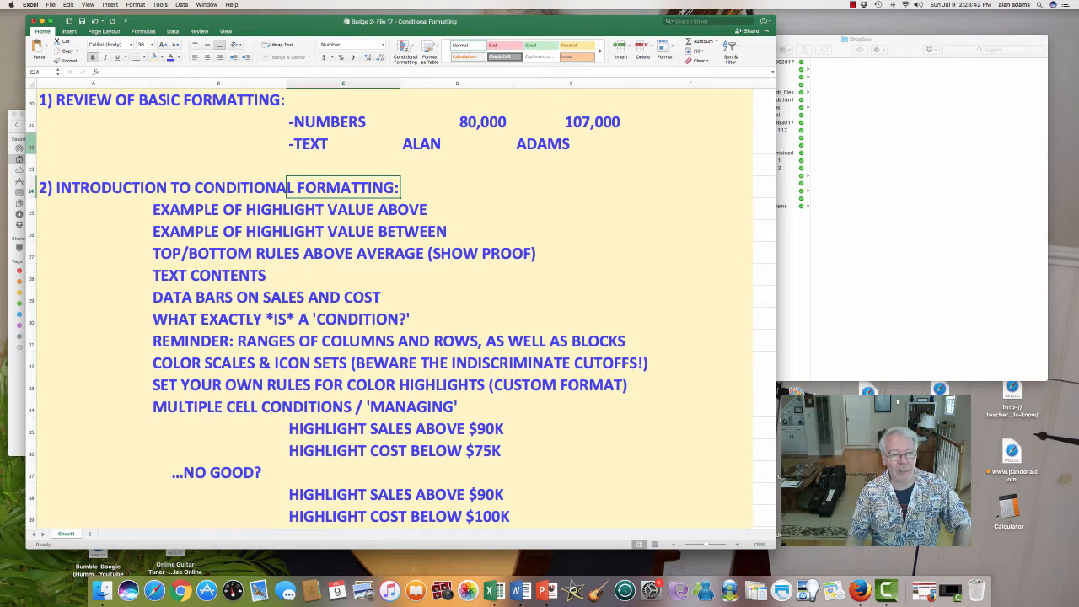
pyautogui.click(31, 147)
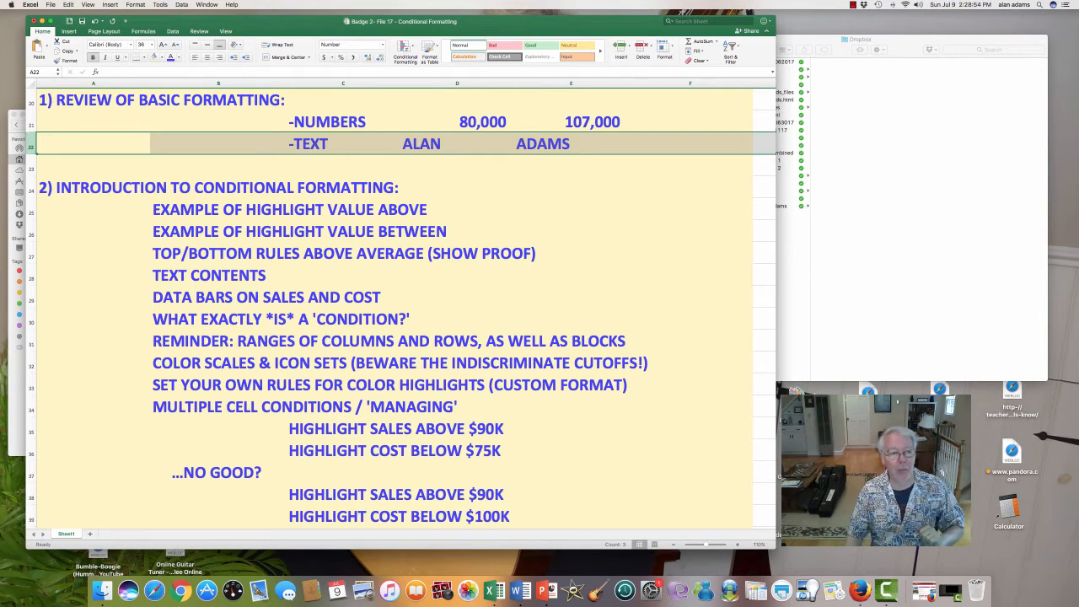
pyautogui.click(94, 165)
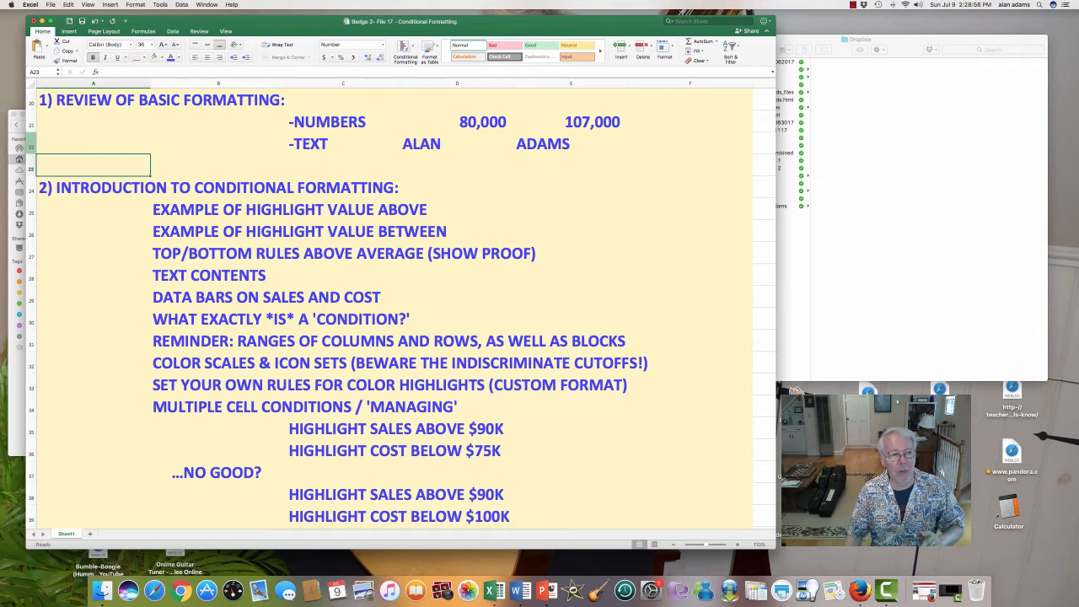
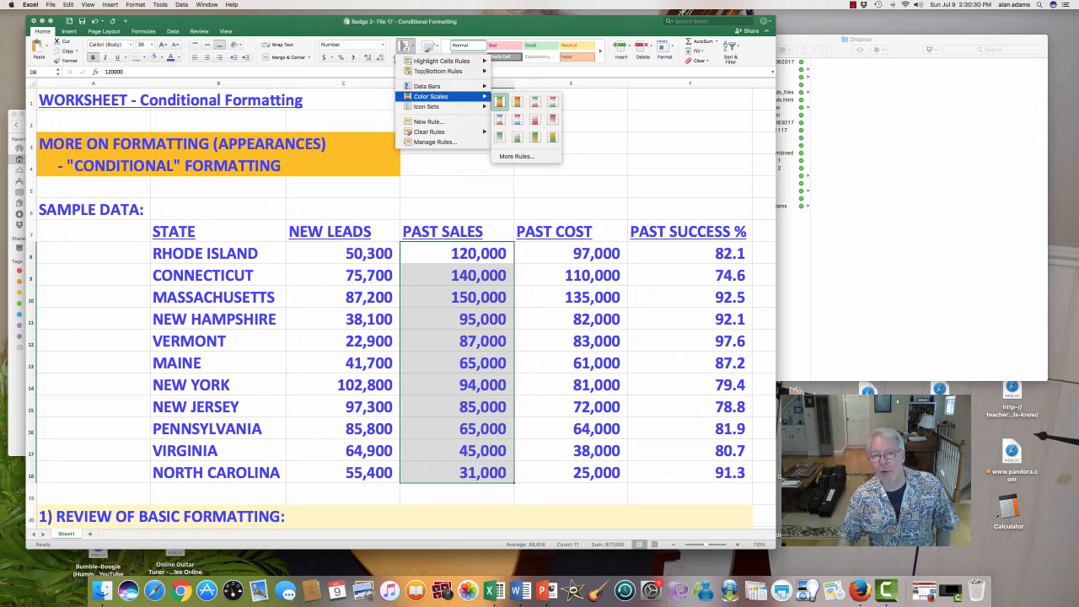
# - Try the green-yellow-red and Blue - White - Red color scales on the past sales values in D8:D18, and undo both
pyautogui.click(498, 101)
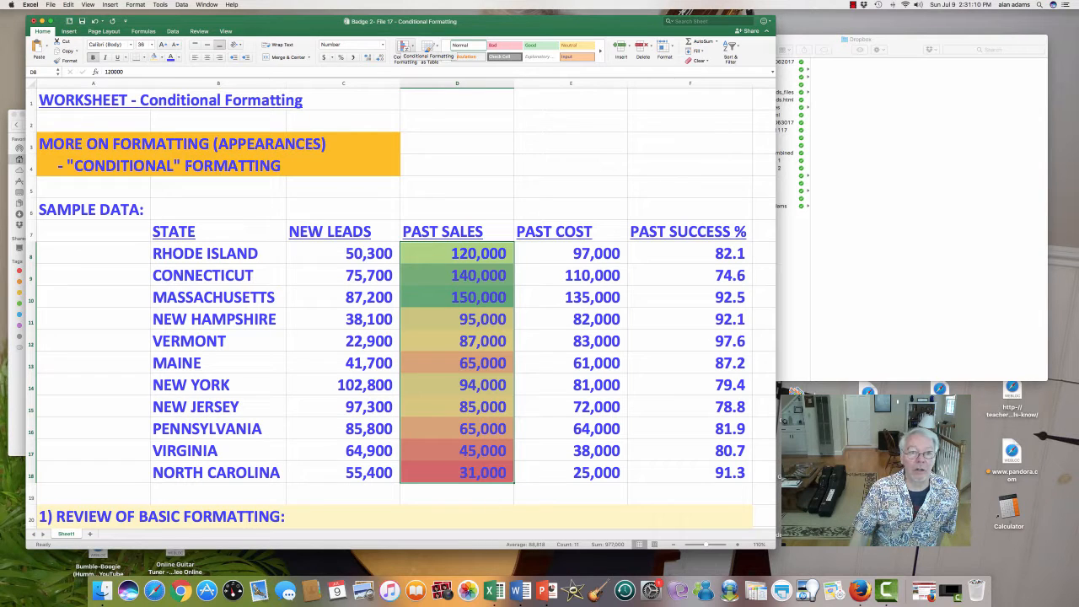
pyautogui.click(405, 47)
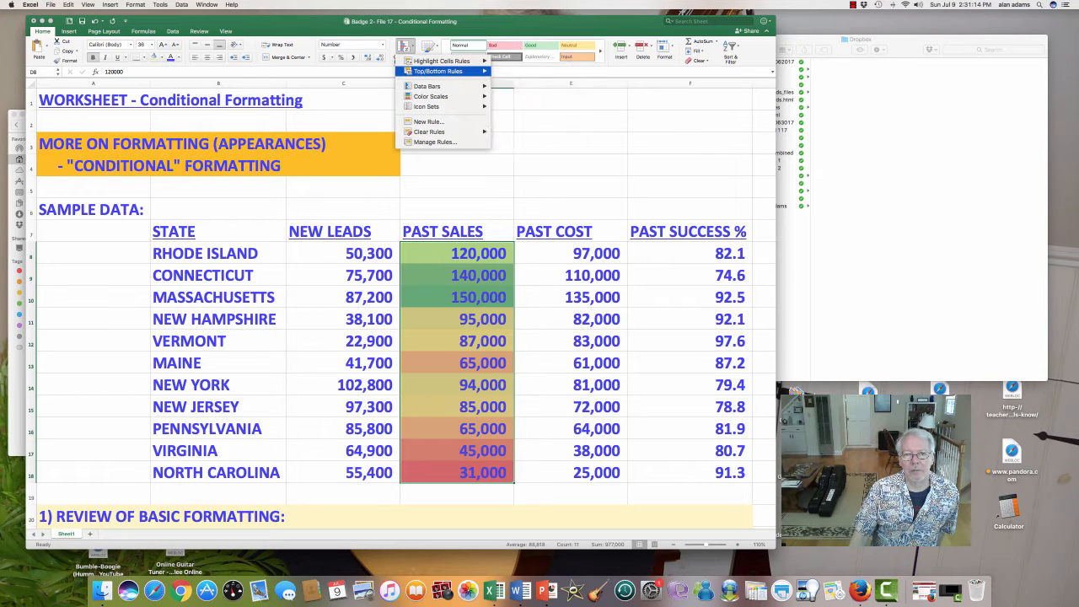
pyautogui.moveTo(431, 96)
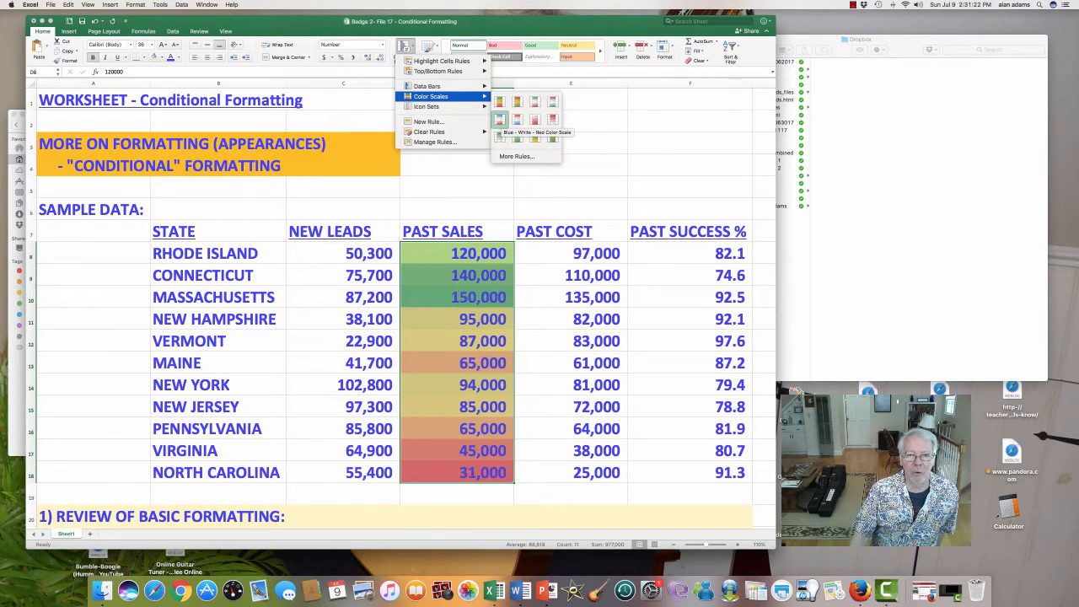
pyautogui.click(499, 119)
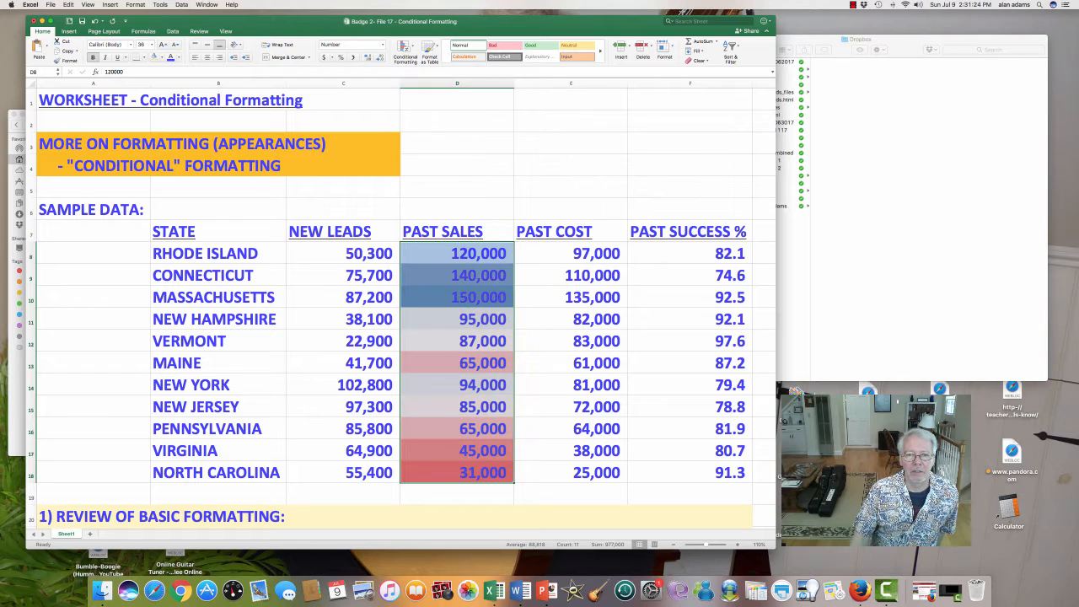
pyautogui.click(456, 187)
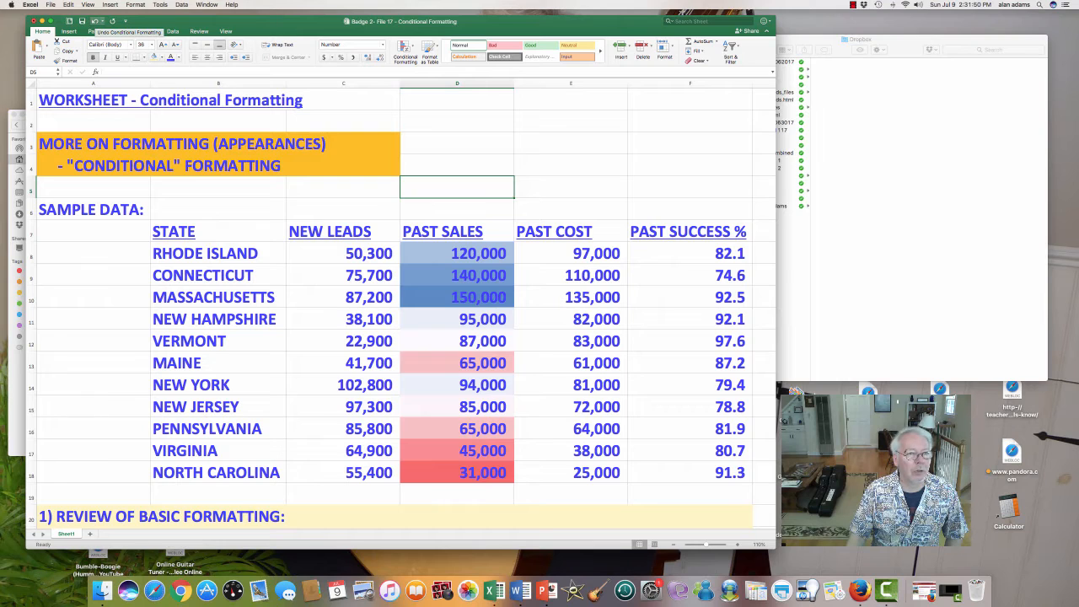
pyautogui.click(96, 21)
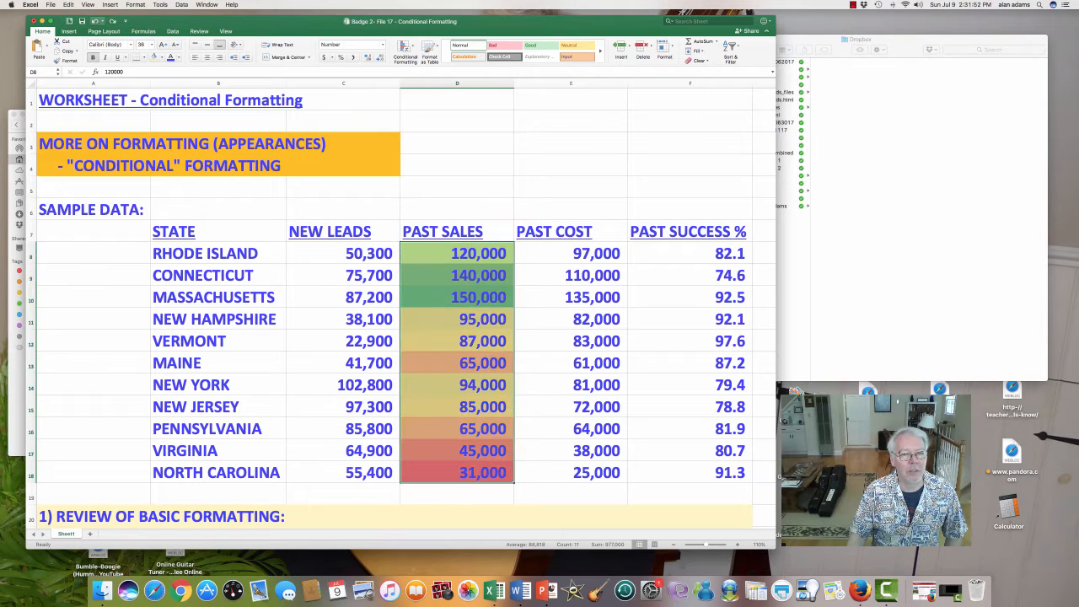
pyautogui.click(96, 21)
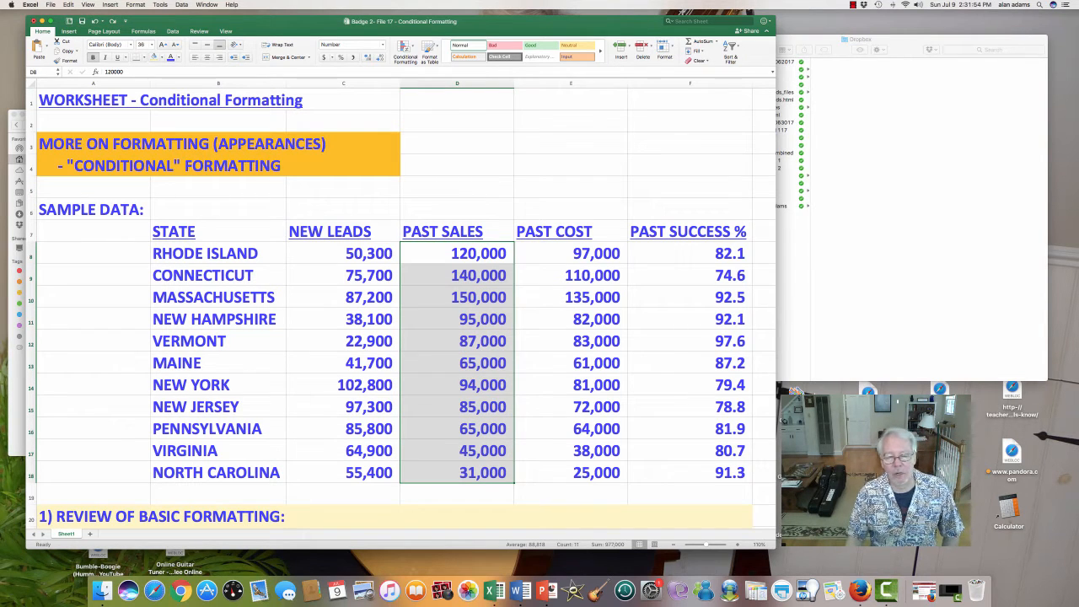
# - Highlight the outline's line about color scales and icon sets in B32:E32
pyautogui.scroll(-10, 402, 308)
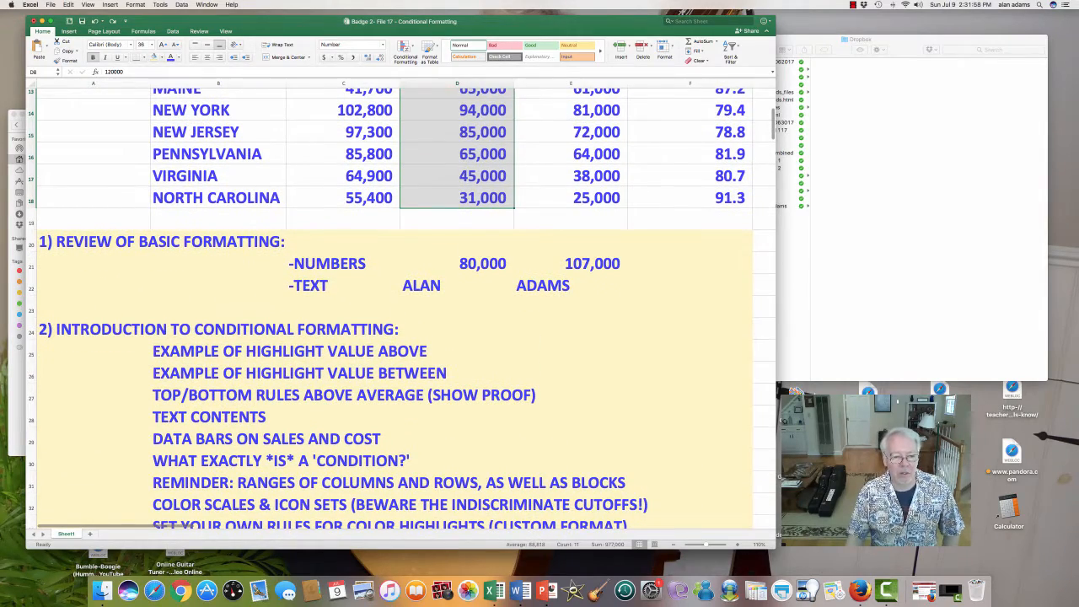
pyautogui.moveTo(221, 504); pyautogui.dragTo(628, 495)
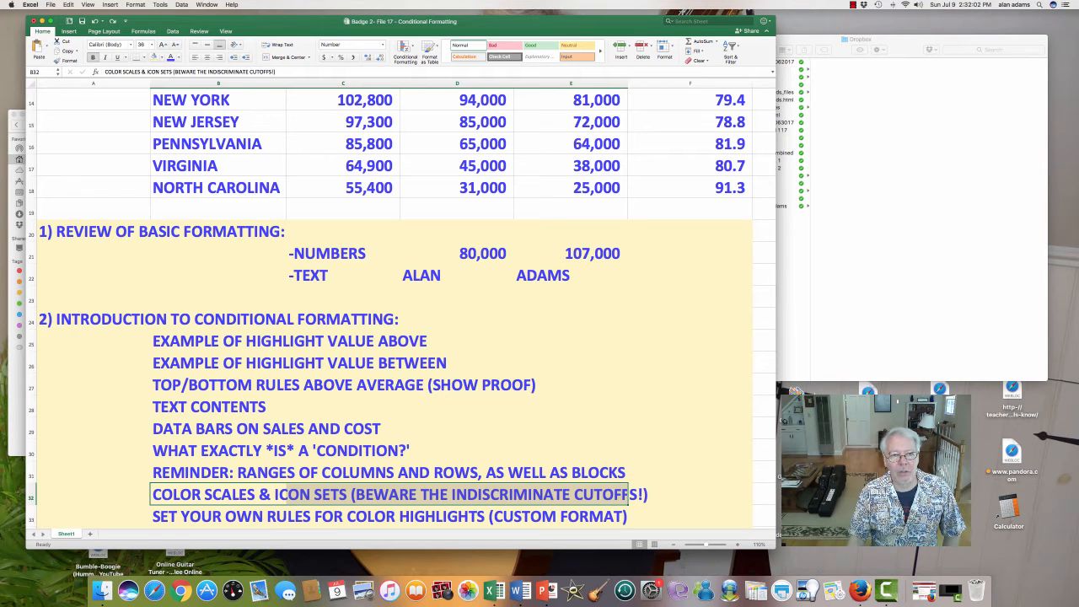
# - Apply the 3 Traffic Lights (Unrimmed) icon set to the past sales values in D8:D18
pyautogui.scroll(5, 628, 495)
pyautogui.moveTo(472, 135); pyautogui.dragTo(472, 354)
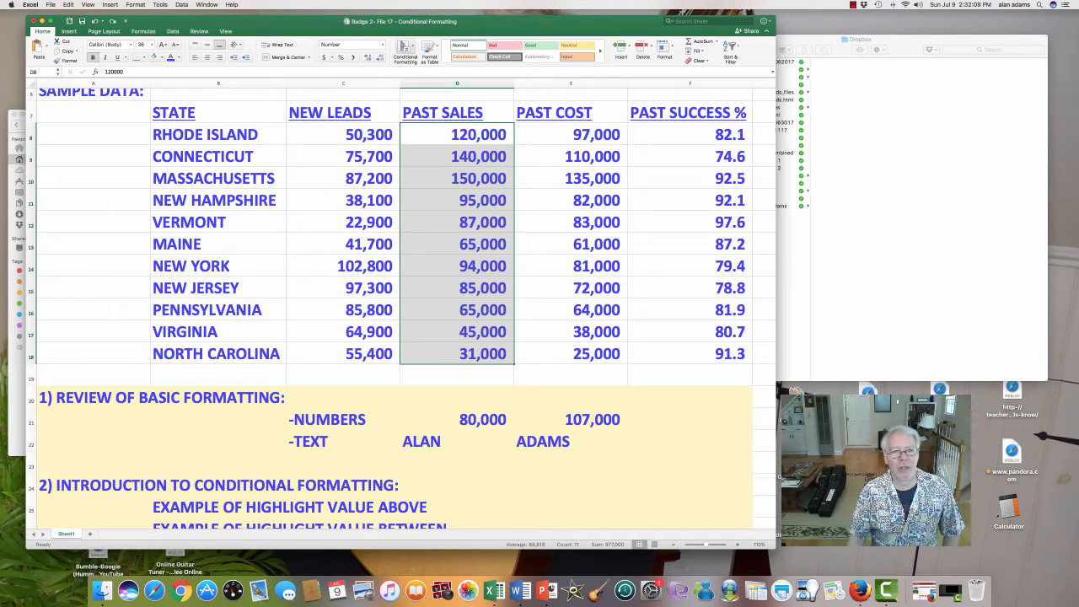
pyautogui.click(405, 51)
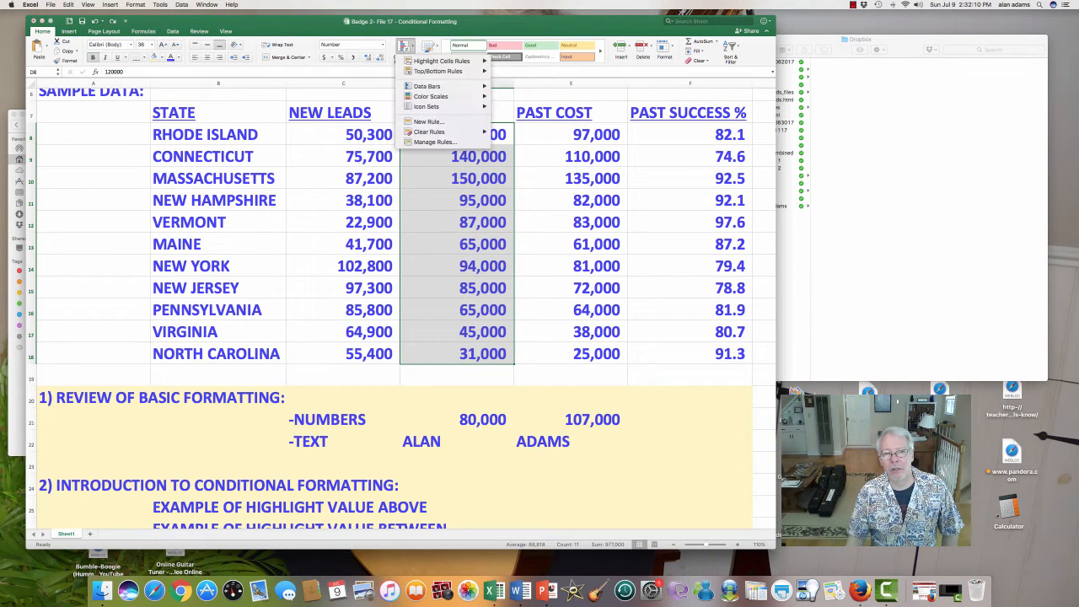
pyautogui.moveTo(438, 70)
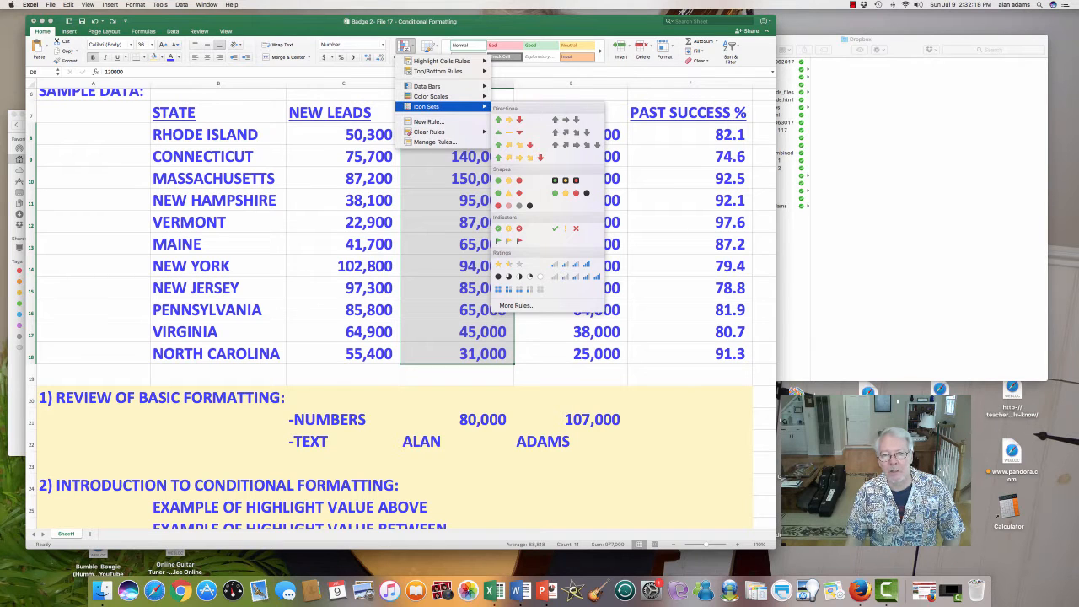
pyautogui.click(508, 180)
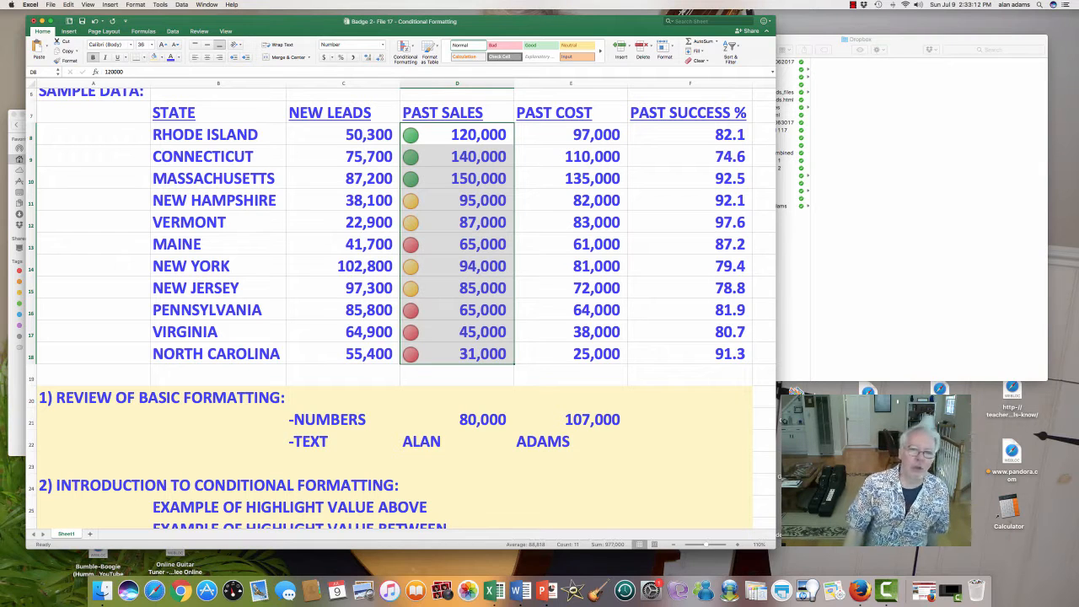
# - Examine which past sales received yellow and red lights by selecting cells between D11 and D18 in turn
pyautogui.click(571, 221)
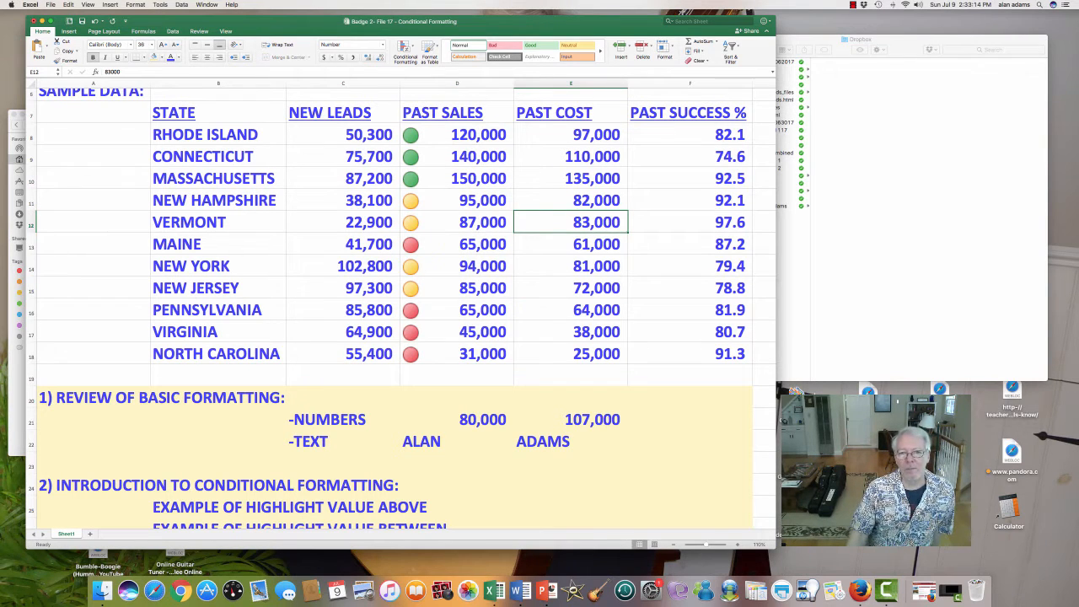
pyautogui.click(456, 201)
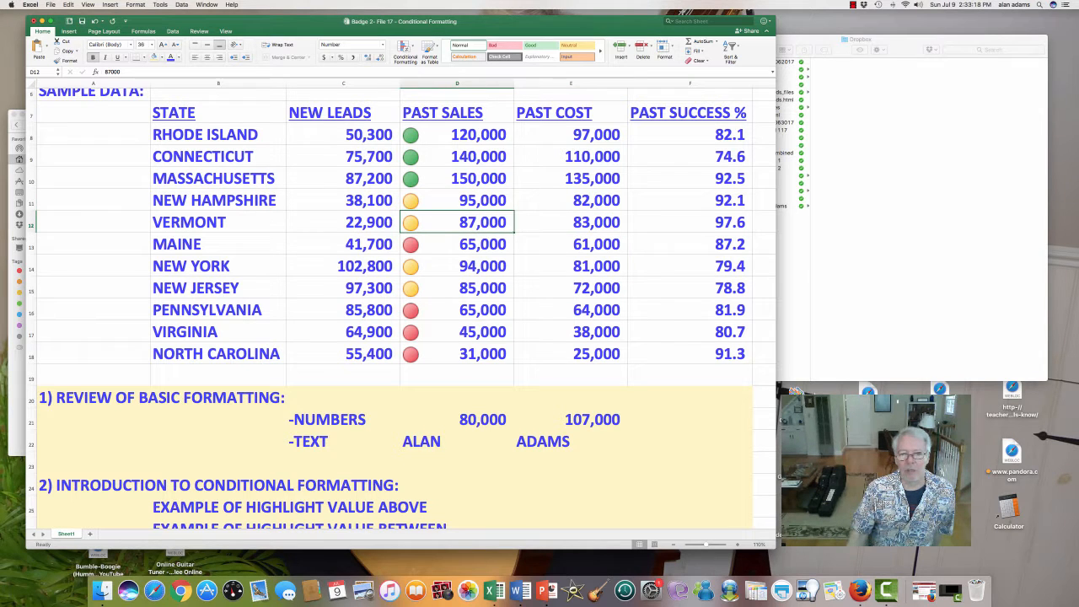
pyautogui.click(457, 288)
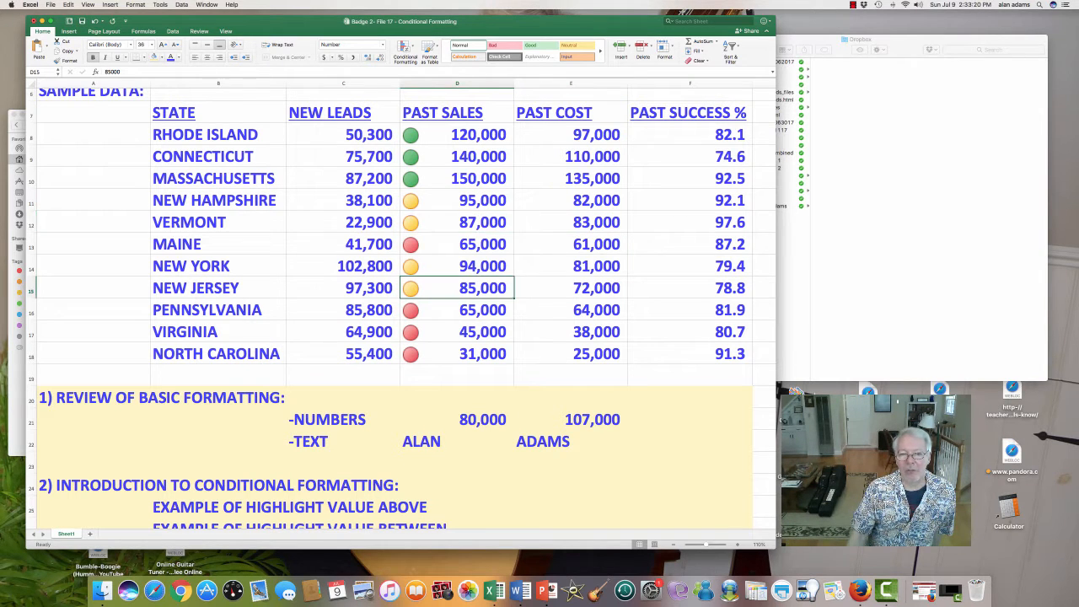
pyautogui.click(457, 201)
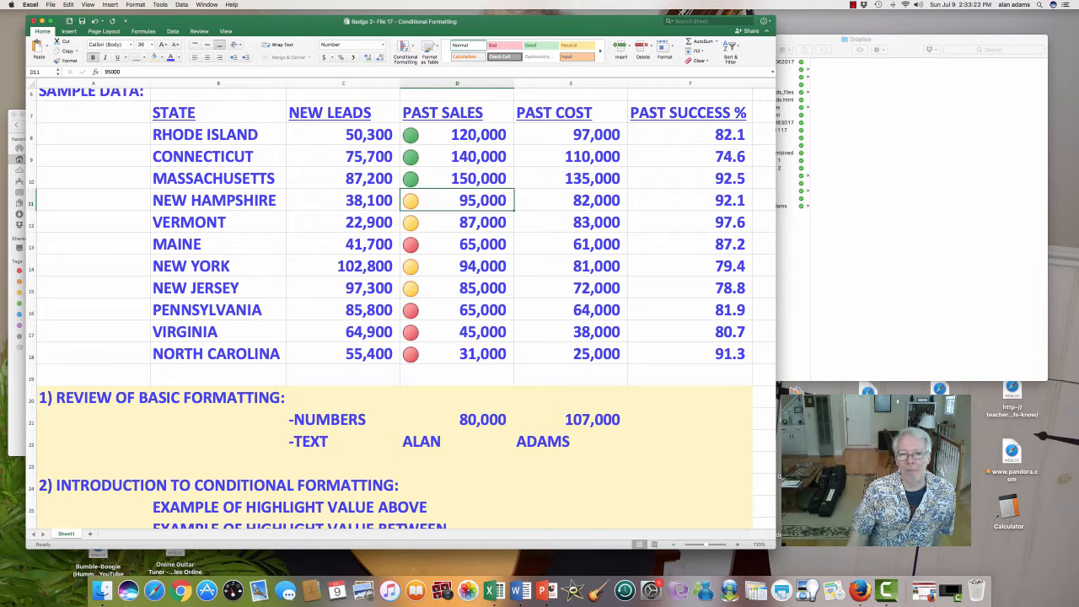
pyautogui.click(457, 244)
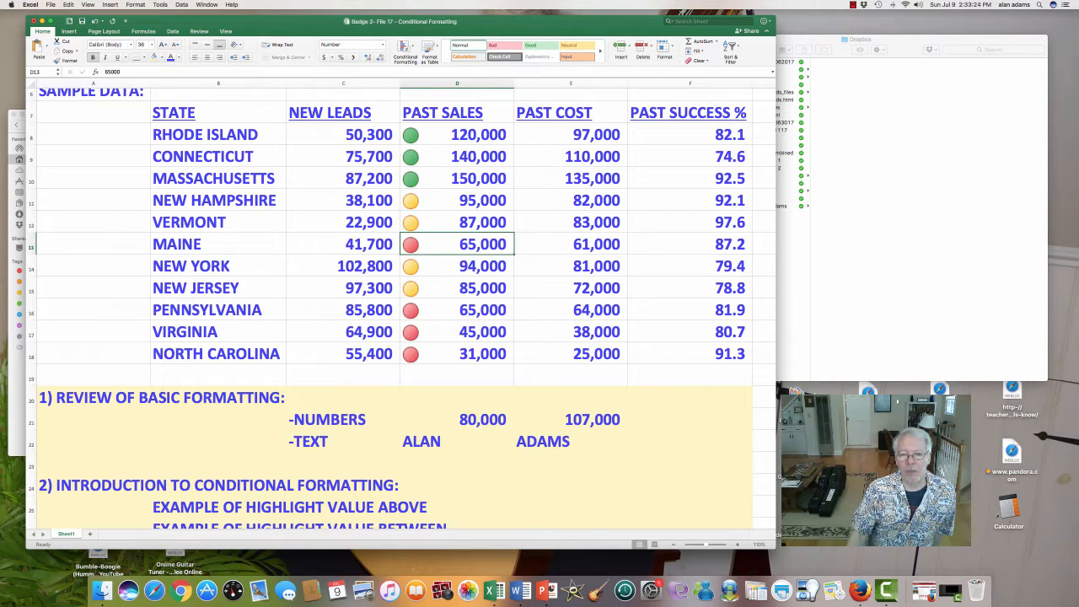
pyautogui.click(456, 354)
pyautogui.click(457, 244)
pyautogui.click(457, 310)
pyautogui.click(457, 332)
pyautogui.click(457, 354)
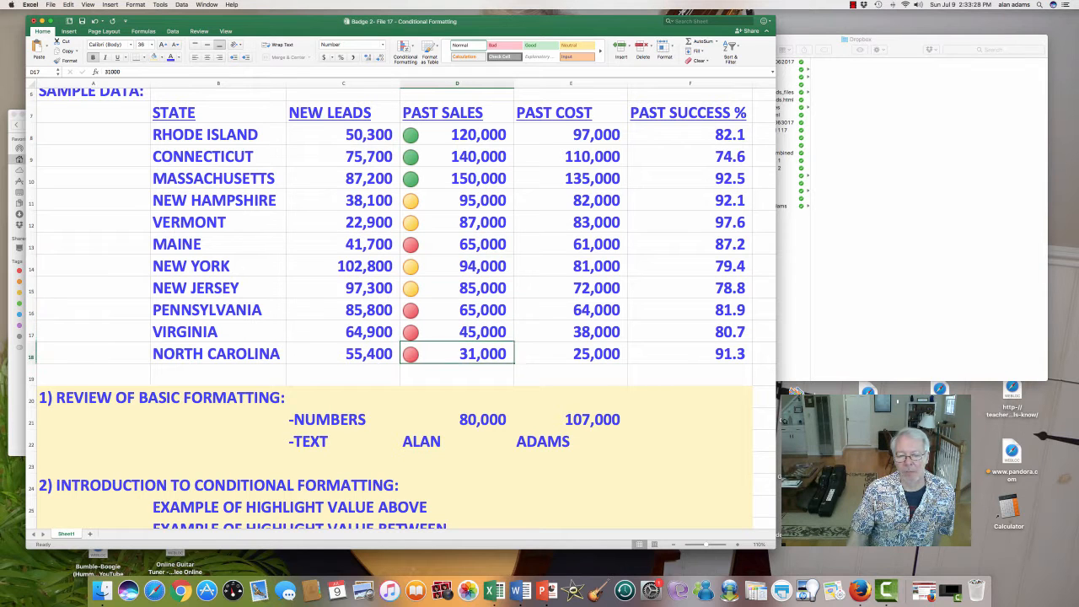
# - Highlight the outline's warning about indiscriminate cutoffs in B32:F32, and return to New Hampshire's past sales in D11
pyautogui.scroll(-10, 401, 315)
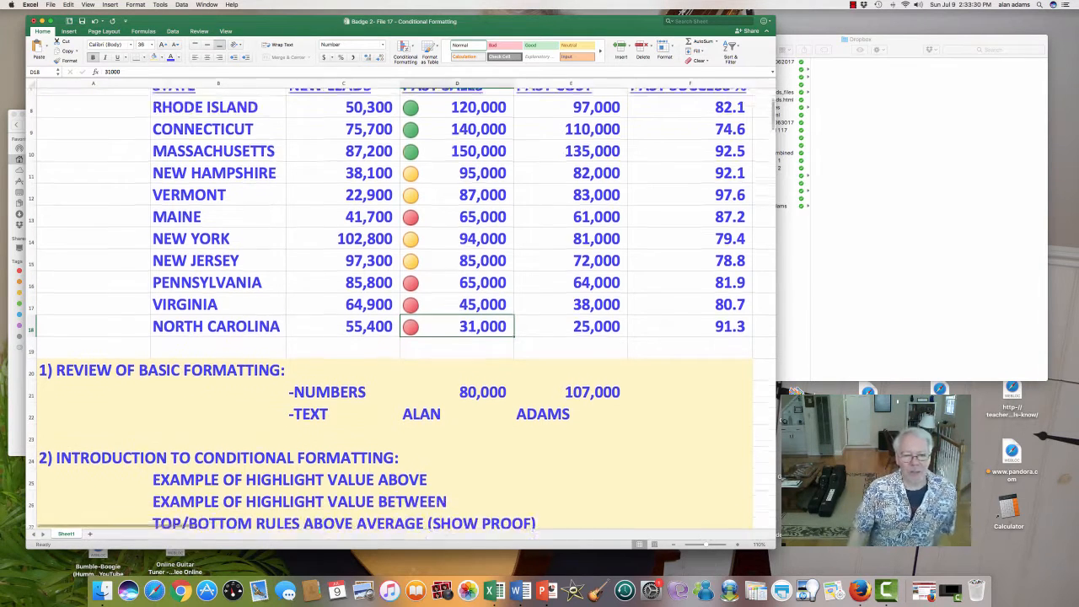
pyautogui.moveTo(168, 431); pyautogui.dragTo(724, 430)
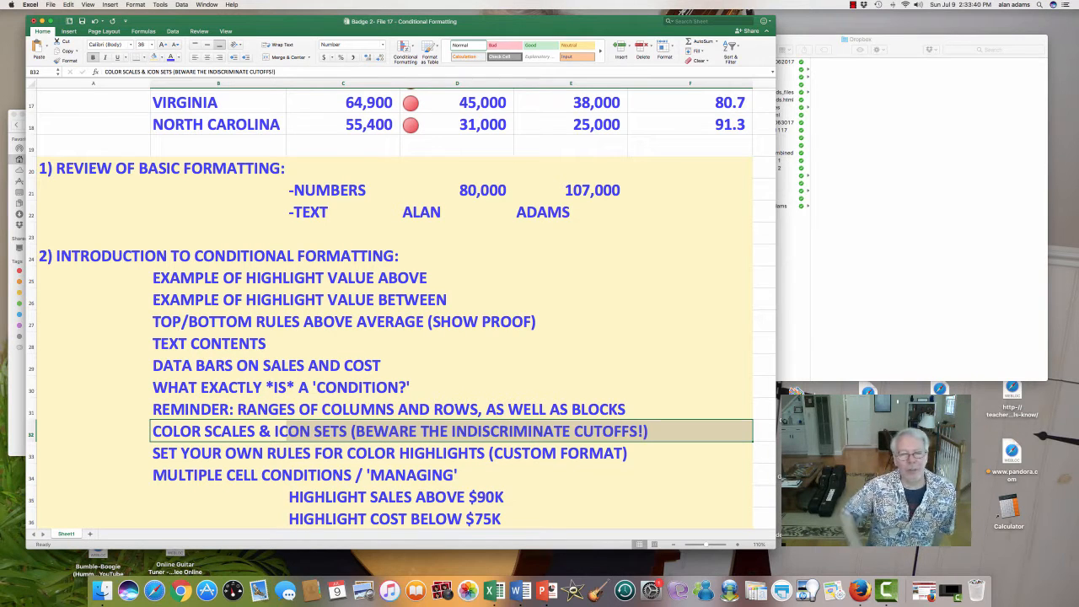
pyautogui.scroll(10, 396, 312)
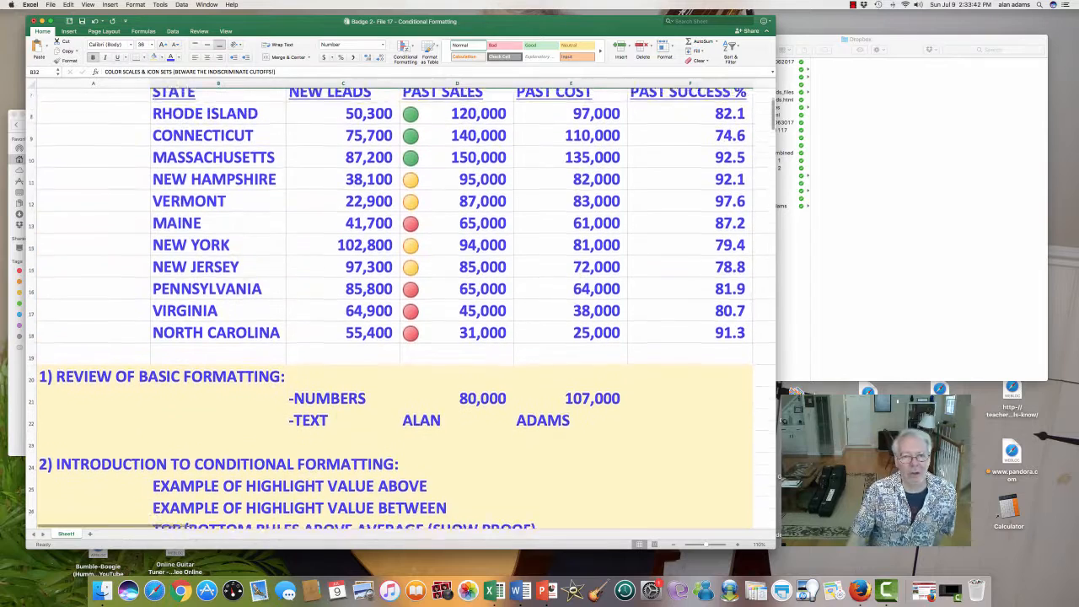
pyautogui.click(456, 192)
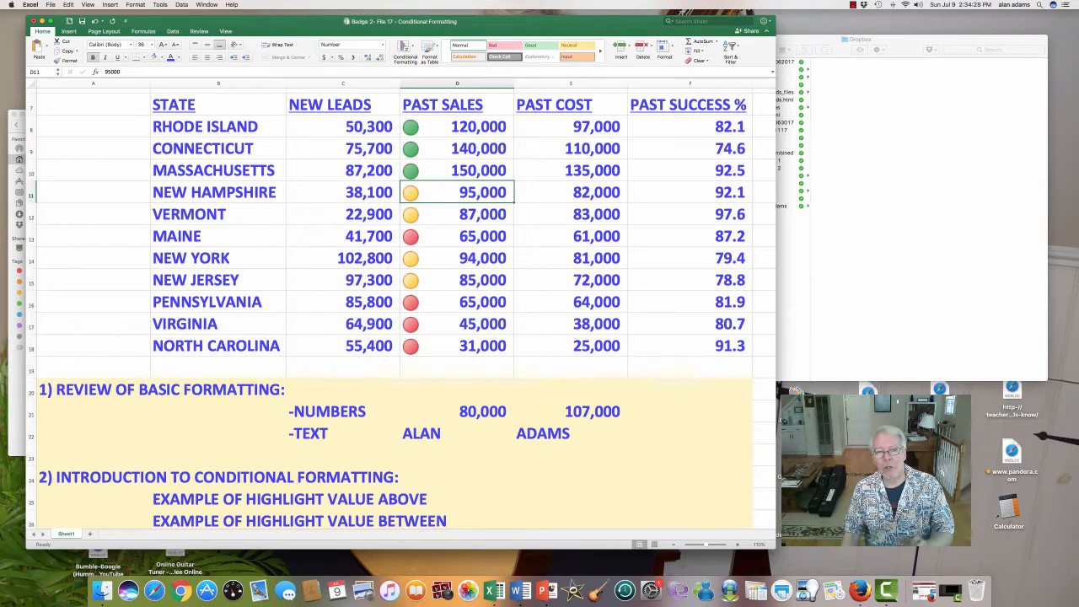
# - Edit the icon set rule on D8:D18 so green starts at 75 percent and yellow at 25 percent, and apply it
pyautogui.moveTo(457, 126); pyautogui.dragTo(457, 346)
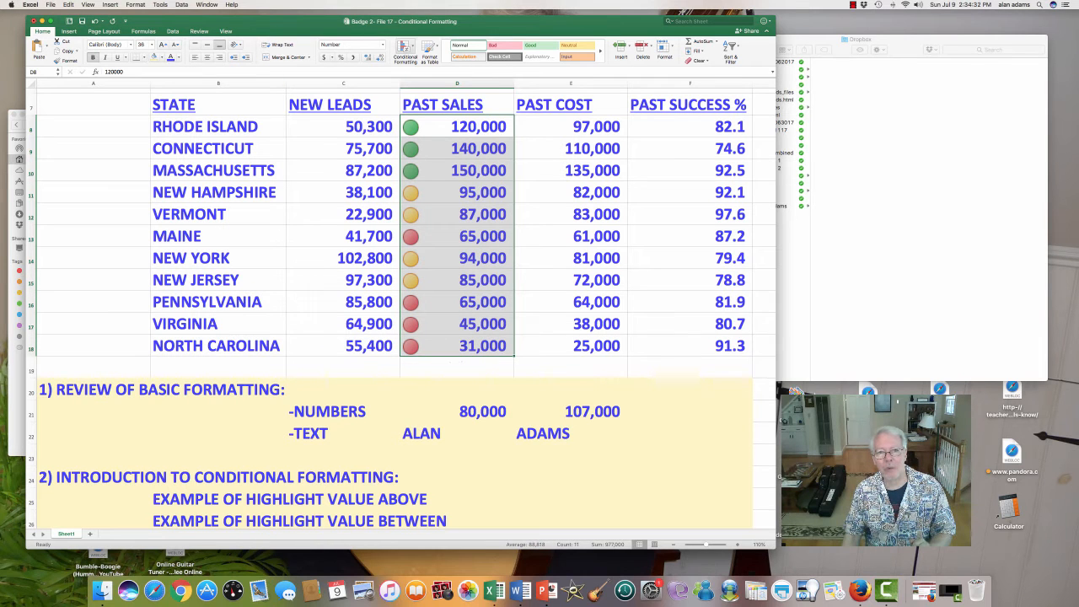
pyautogui.click(405, 49)
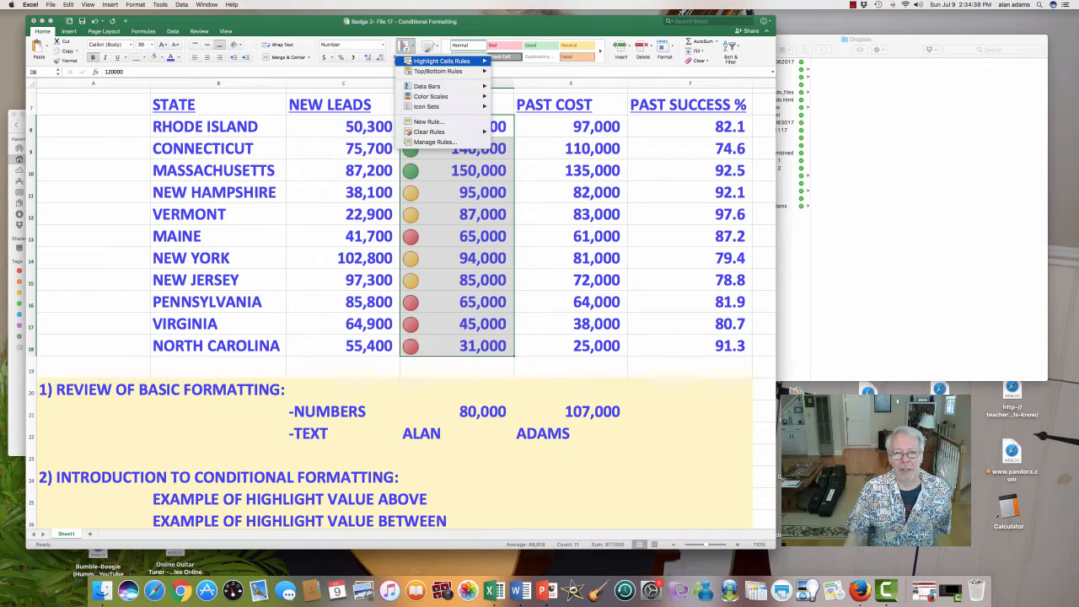
pyautogui.moveTo(438, 106)
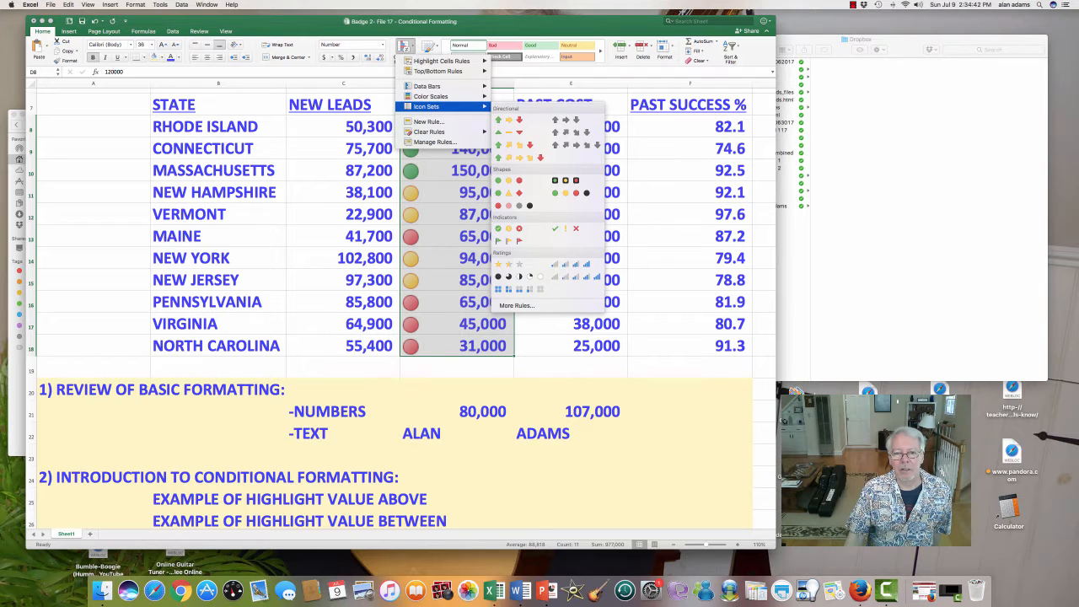
pyautogui.click(434, 141)
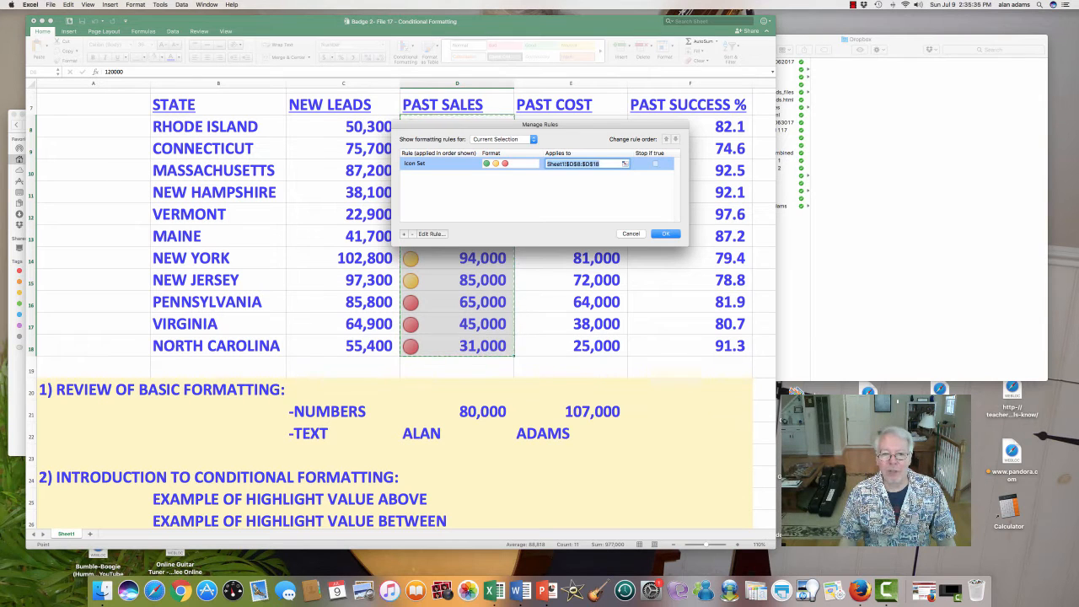
pyautogui.click(429, 233)
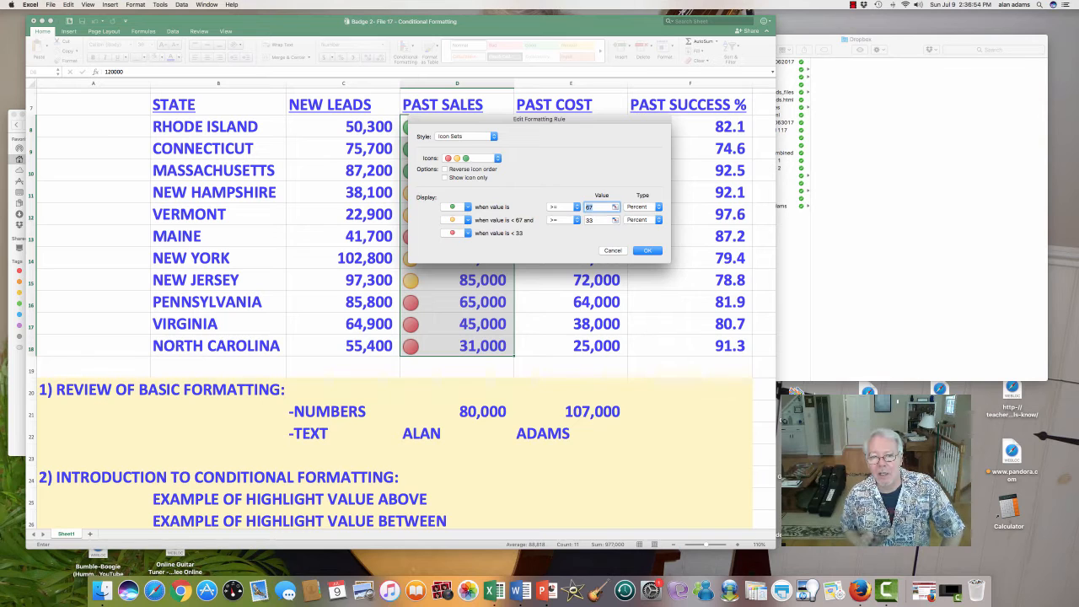
pyautogui.write('75')
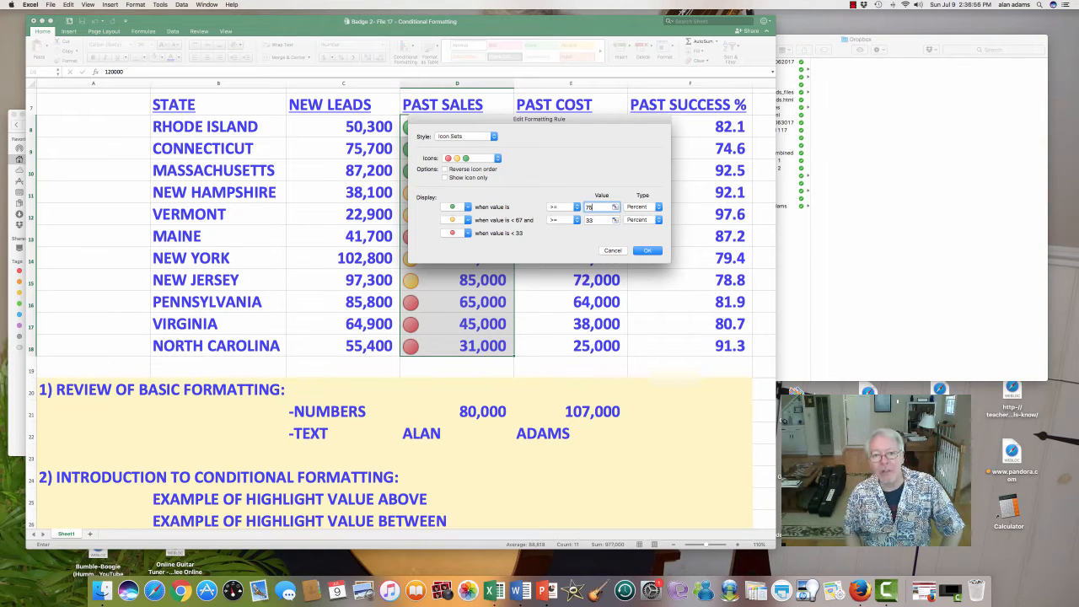
pyautogui.press('Tab')
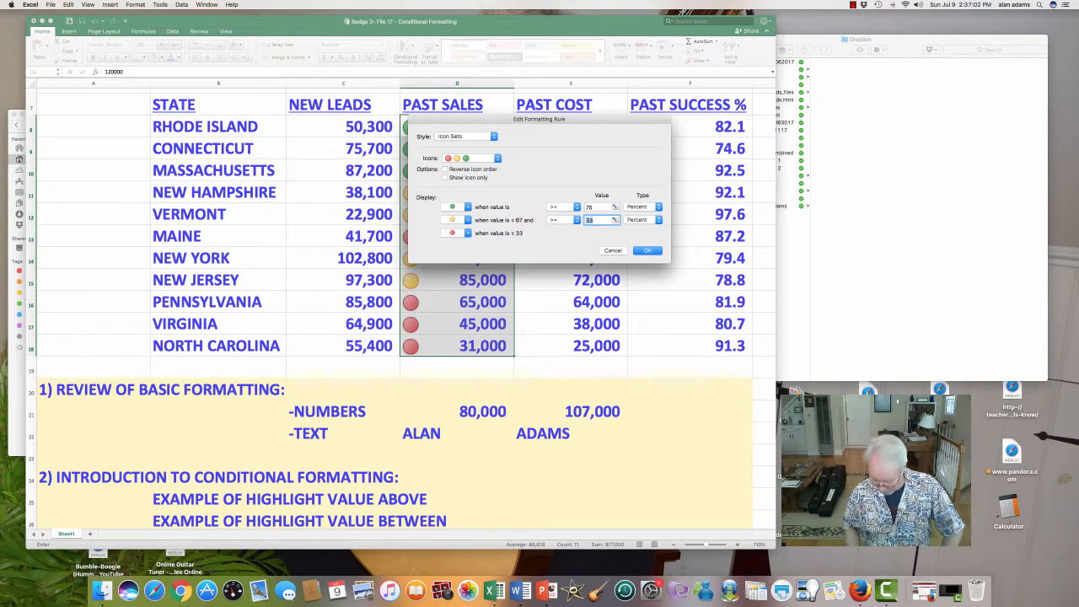
pyautogui.write('25')
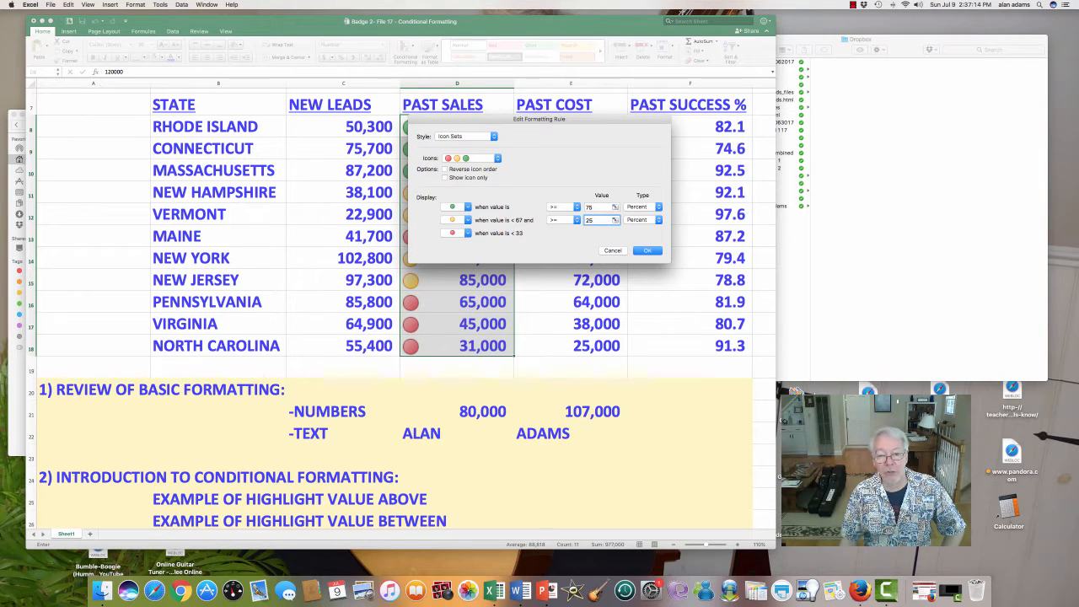
pyautogui.press('Return')
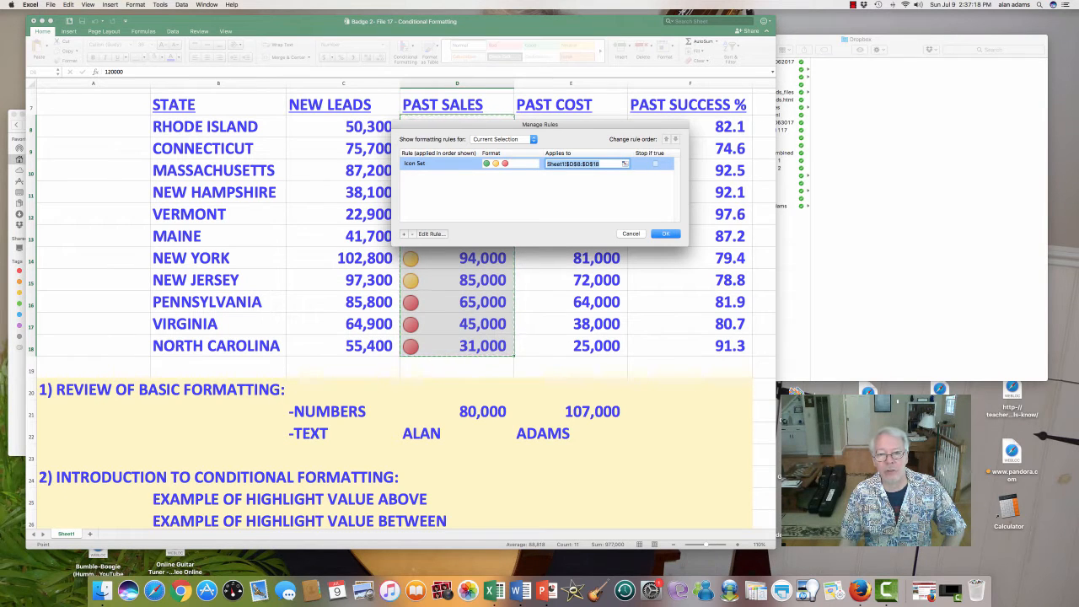
pyautogui.press('Return')
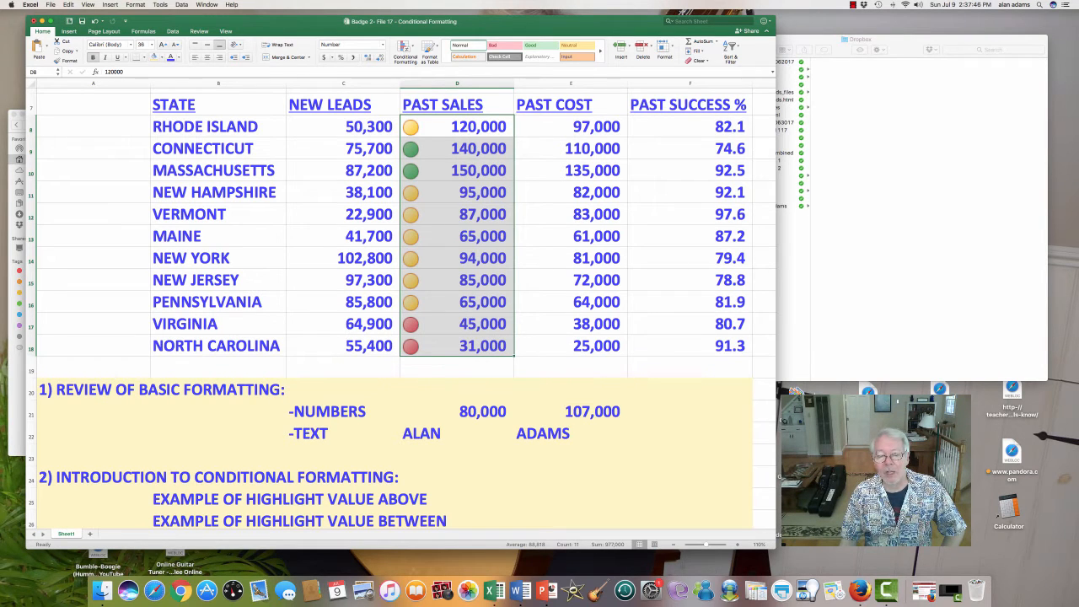
# - Clear the conditional formatting rules from the selected past sales values in D8:D18
pyautogui.scroll(-2, 400, 312)
pyautogui.scroll(5, 401, 311)
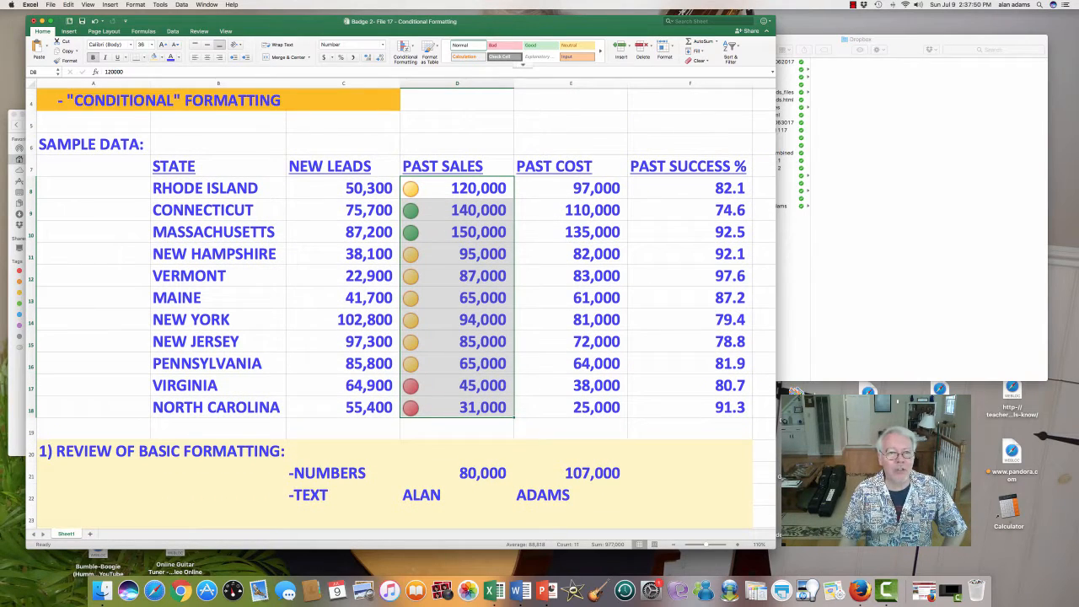
pyautogui.click(406, 49)
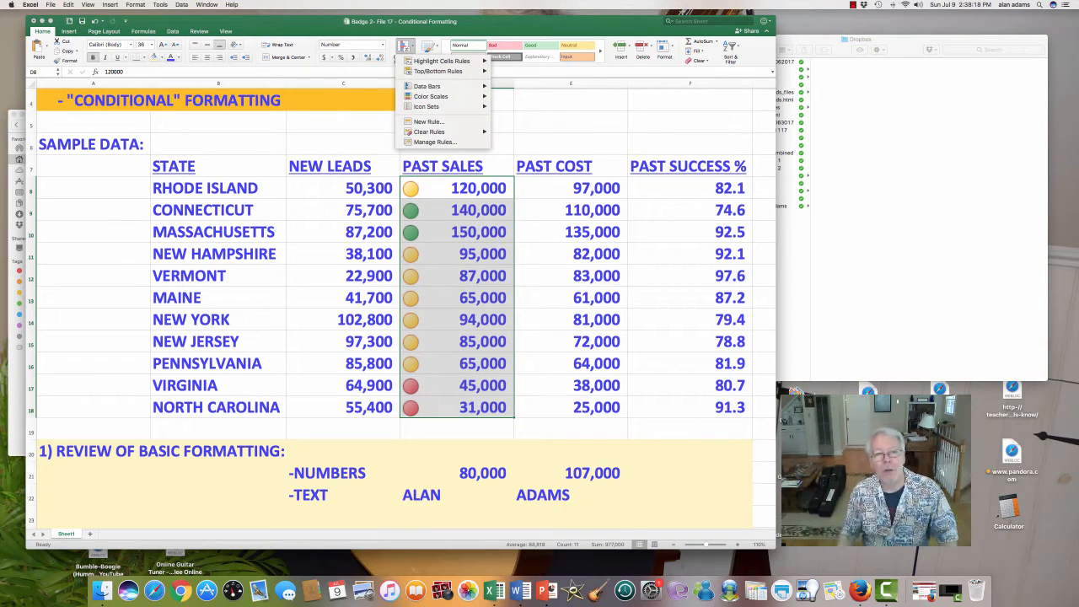
pyautogui.moveTo(430, 131)
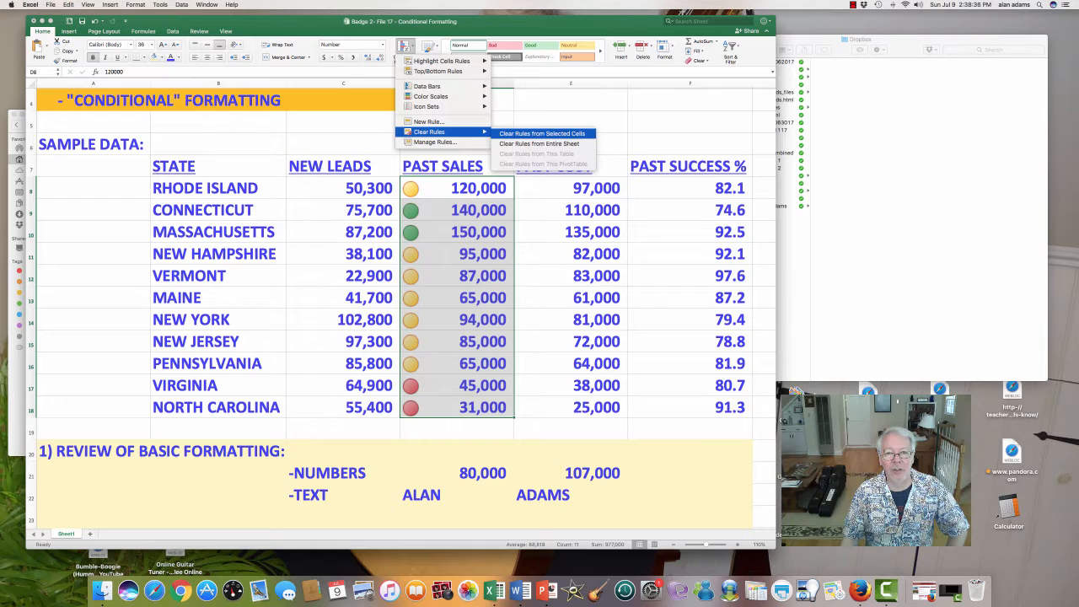
pyautogui.click(542, 133)
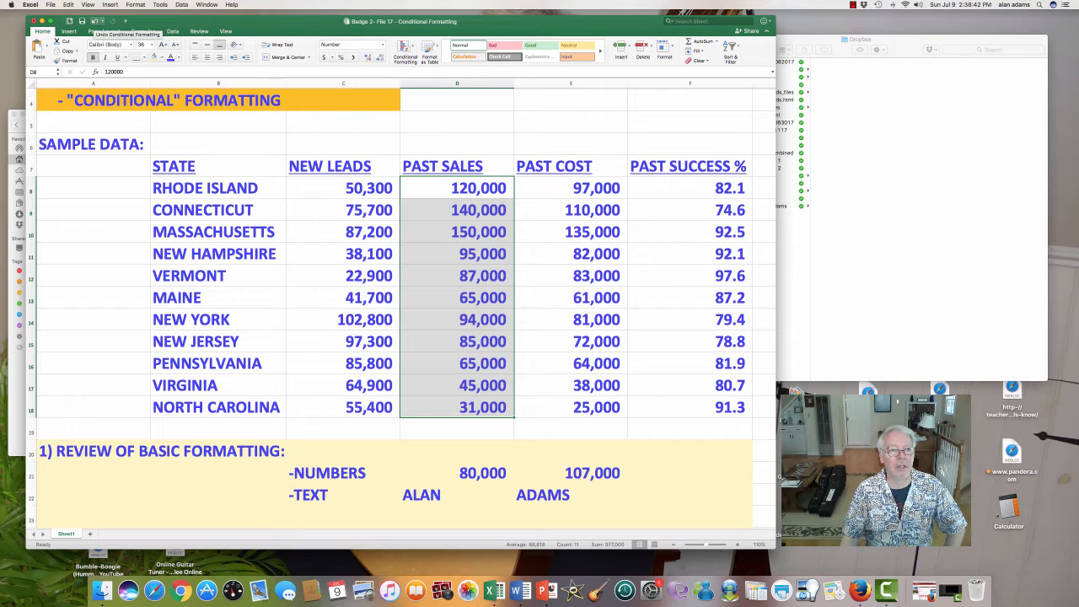
# - Undo the rule clearing, the cutoff edit and the traffic light icon set on D8:D18, and select cell C6
pyautogui.click(95, 20)
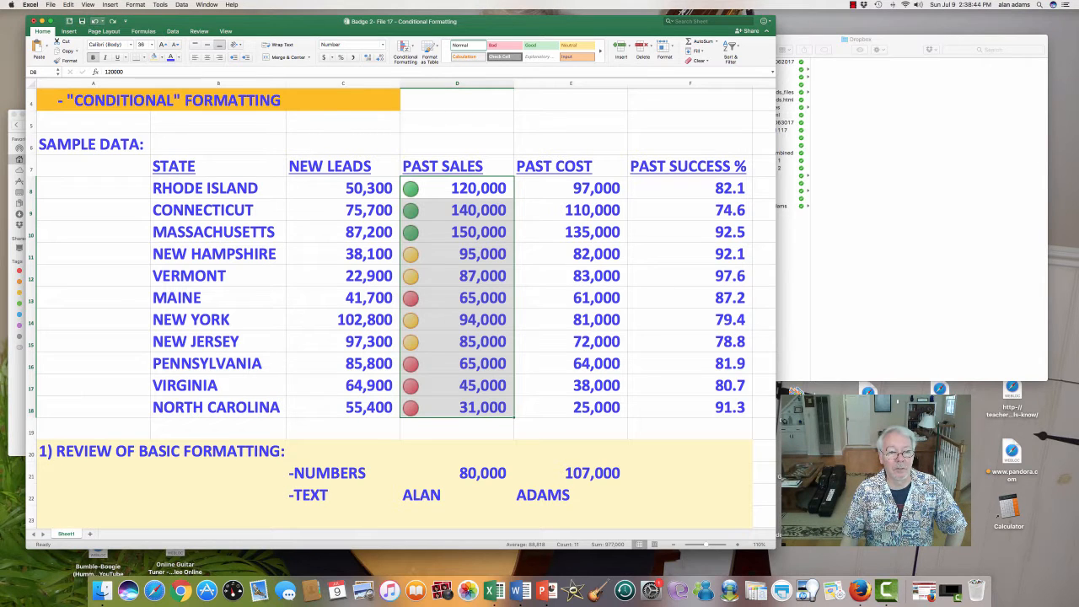
pyautogui.click(94, 20)
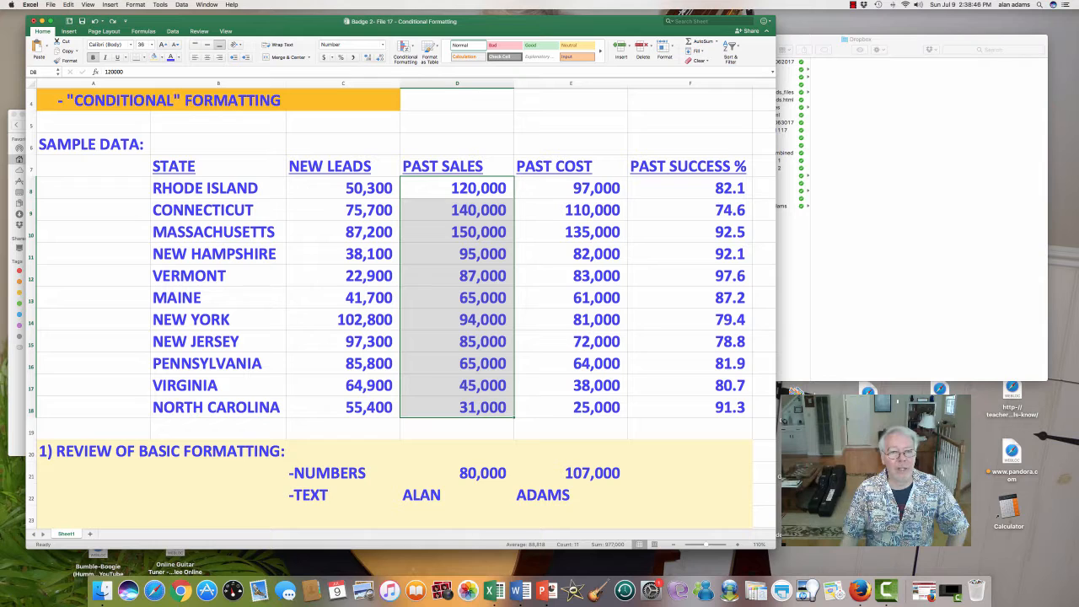
pyautogui.click(343, 144)
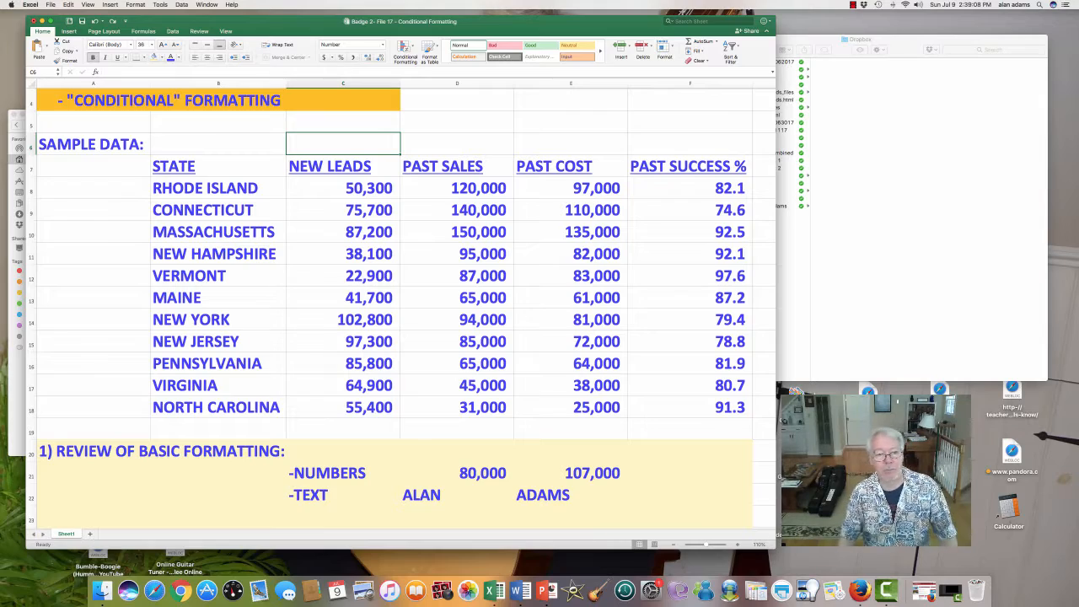
# - Highlight the outline's indiscriminate cutoffs warning in row 32, and select the topic on setting your own color highlight rules in B33
pyautogui.scroll(-10, 400, 307)
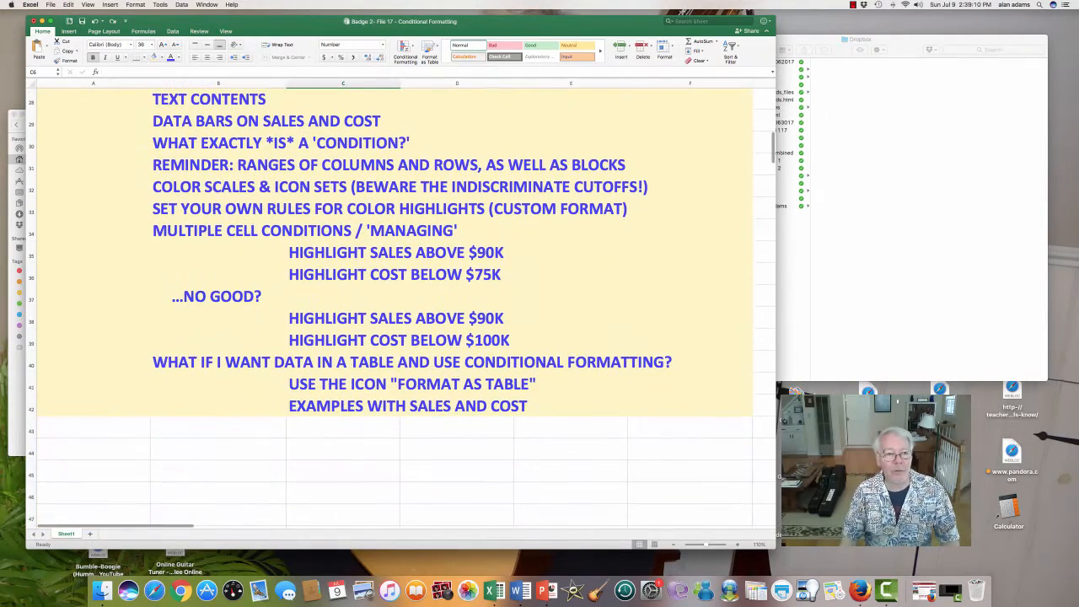
pyautogui.moveTo(210, 186); pyautogui.dragTo(628, 186)
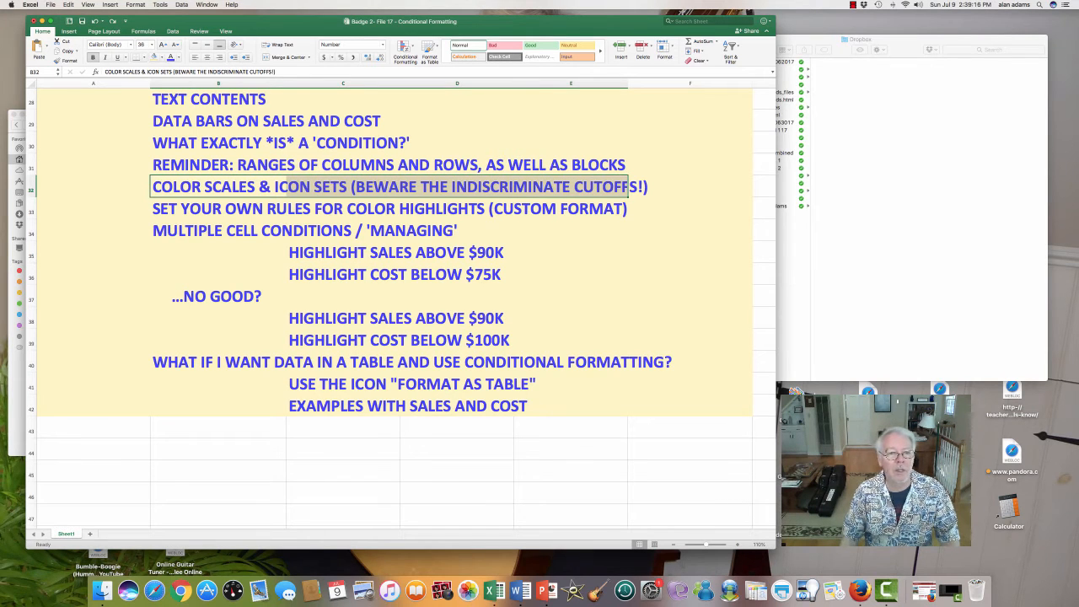
pyautogui.click(457, 186)
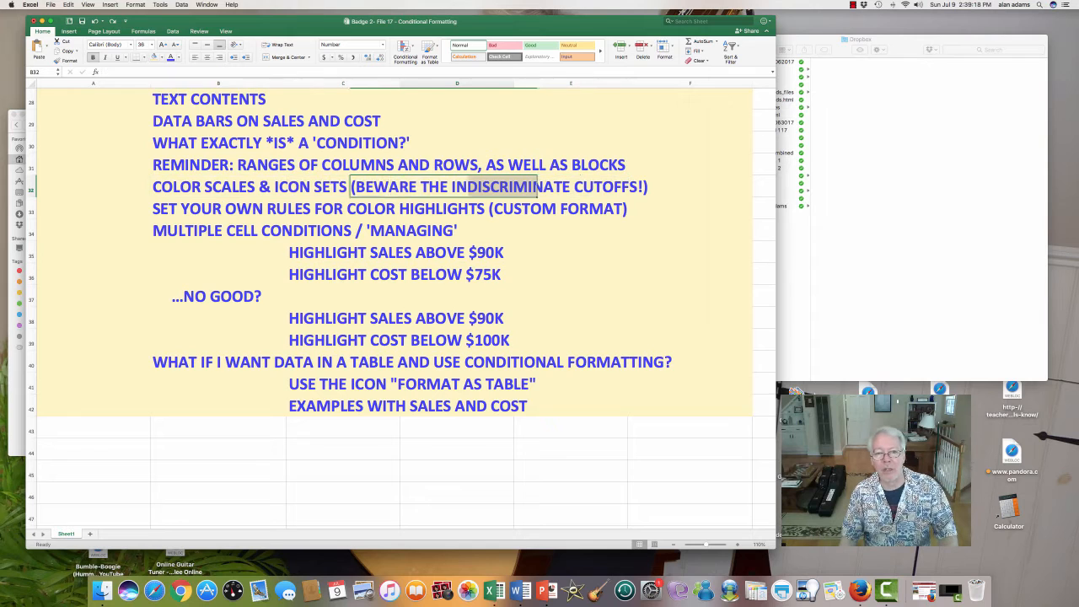
pyautogui.moveTo(320, 186); pyautogui.dragTo(674, 186)
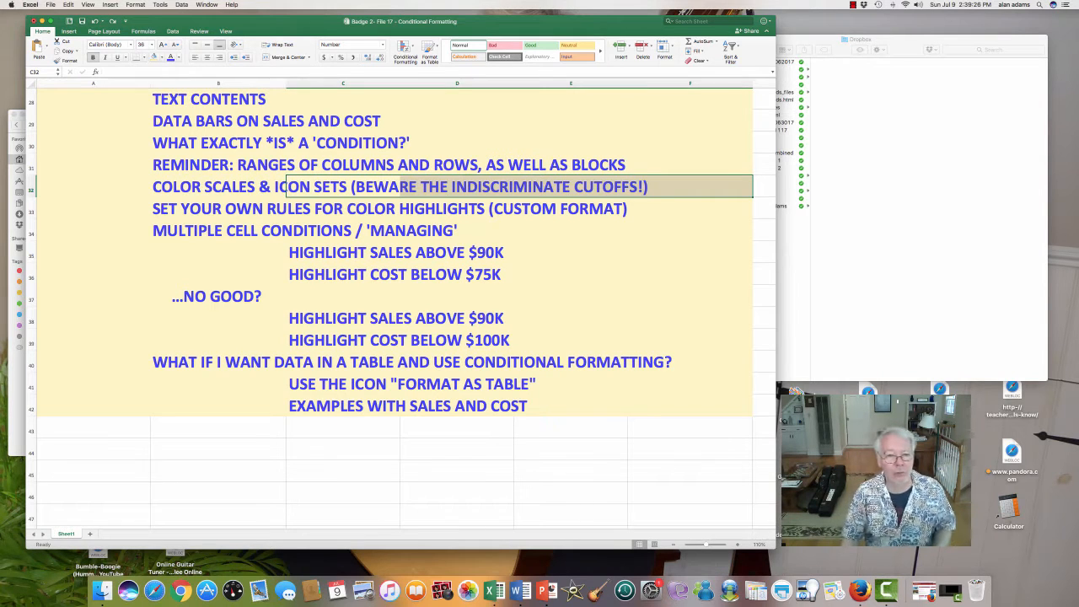
pyautogui.click(218, 209)
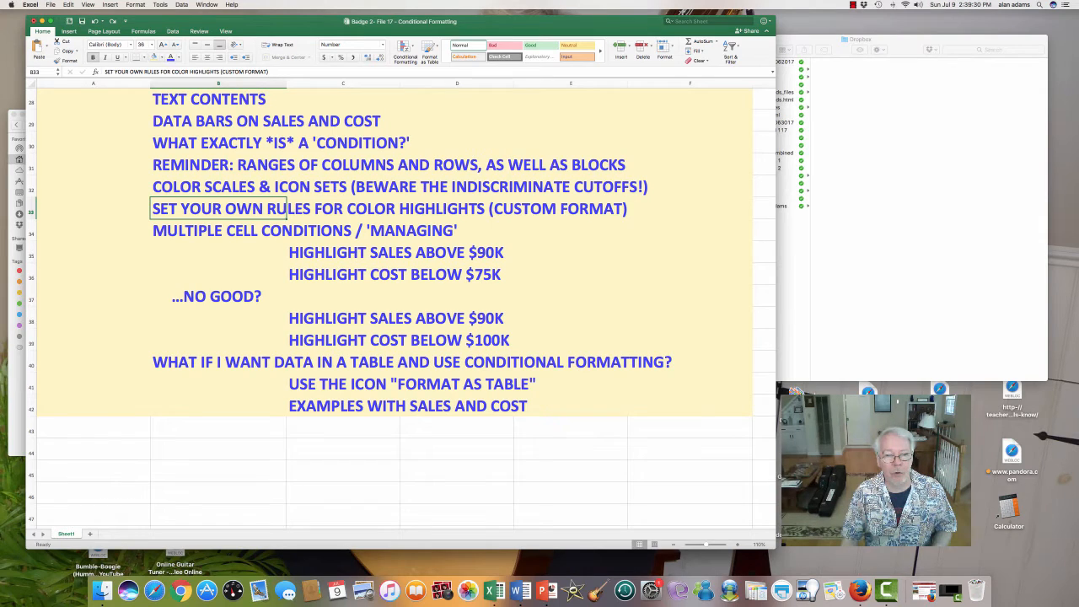
# - Try a new 2-Color Scale rule with the default orange and yellow colors on D8:D18, and undo it
pyautogui.scroll(10, 405, 307)
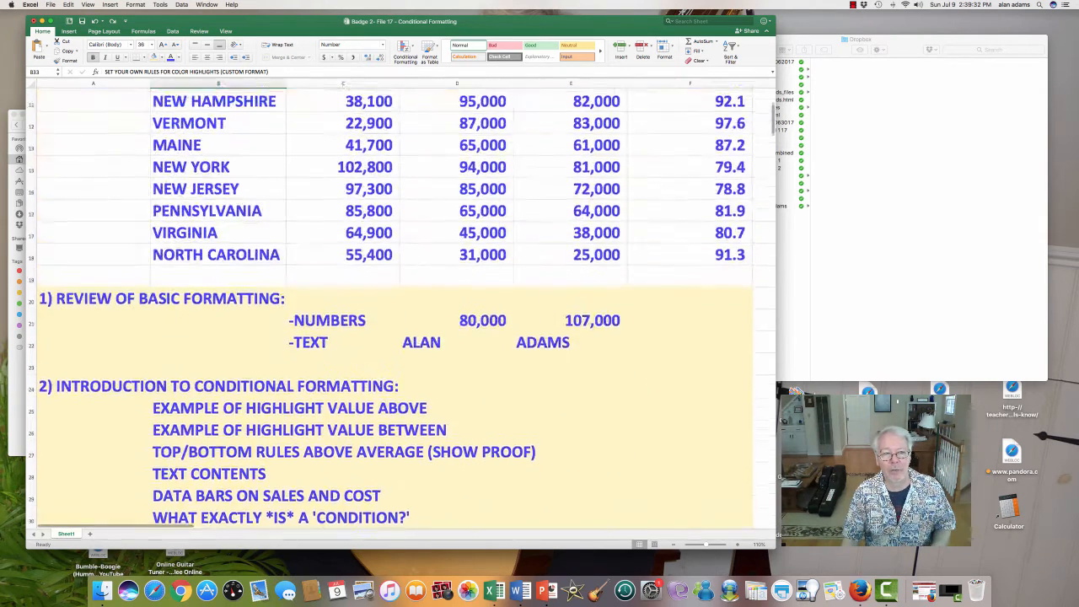
pyautogui.moveTo(472, 119); pyautogui.dragTo(472, 338)
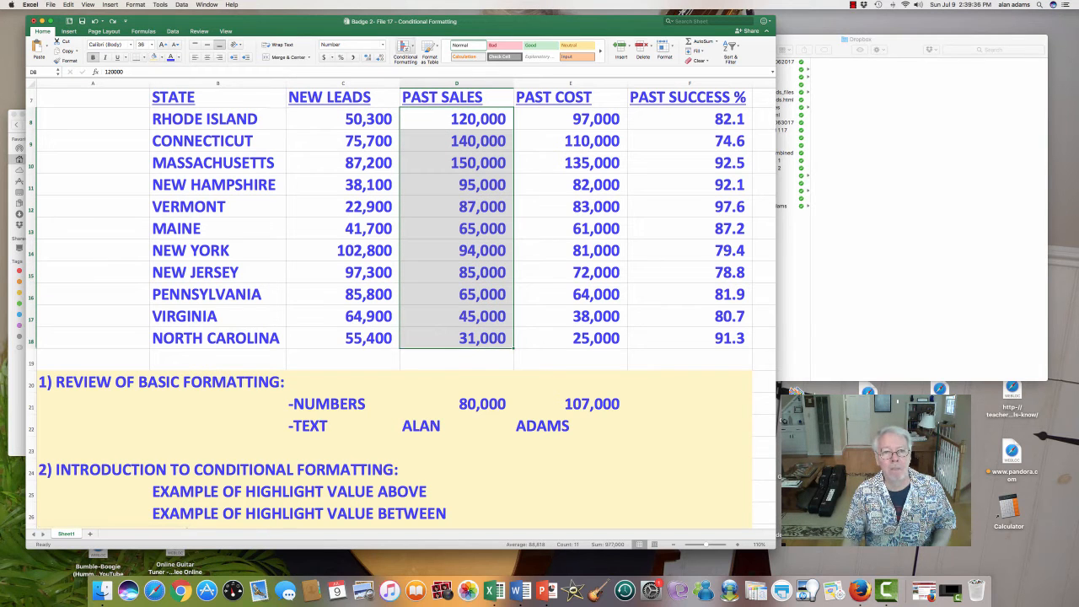
pyautogui.click(405, 48)
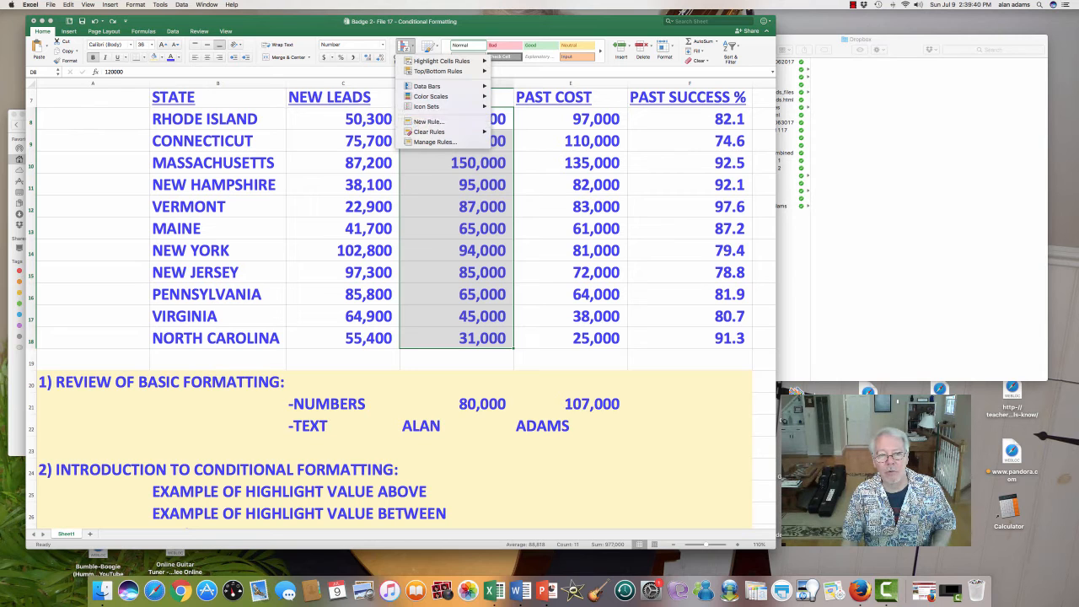
pyautogui.click(430, 121)
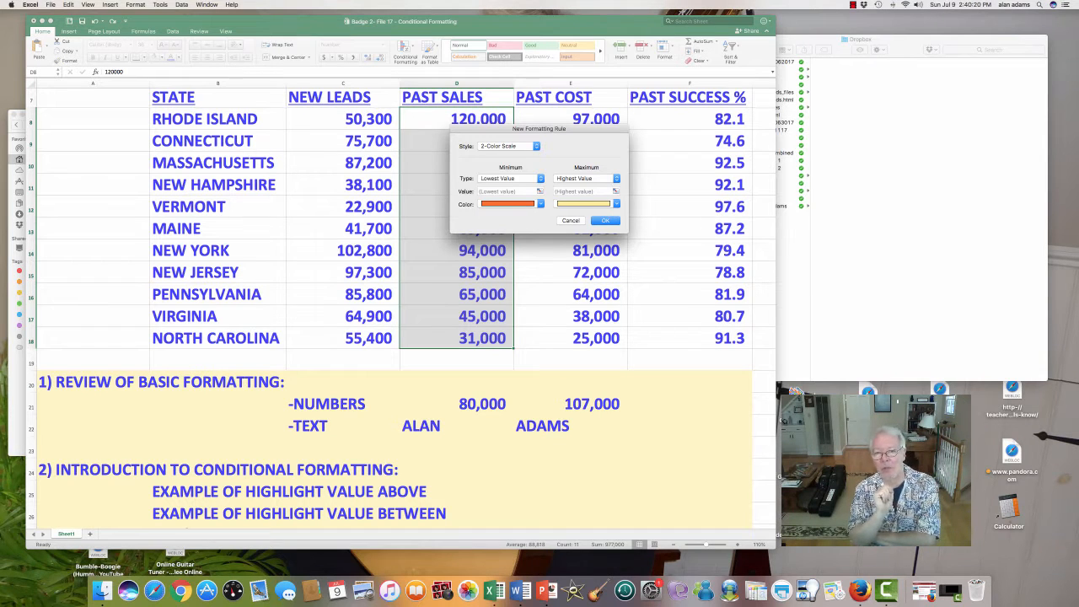
pyautogui.click(605, 221)
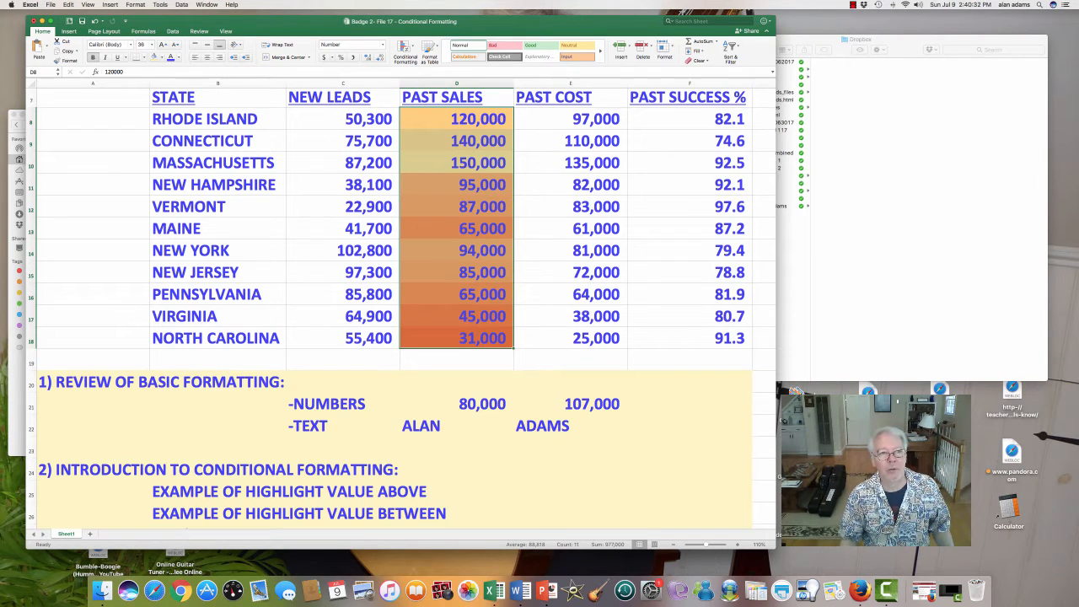
pyautogui.click(95, 21)
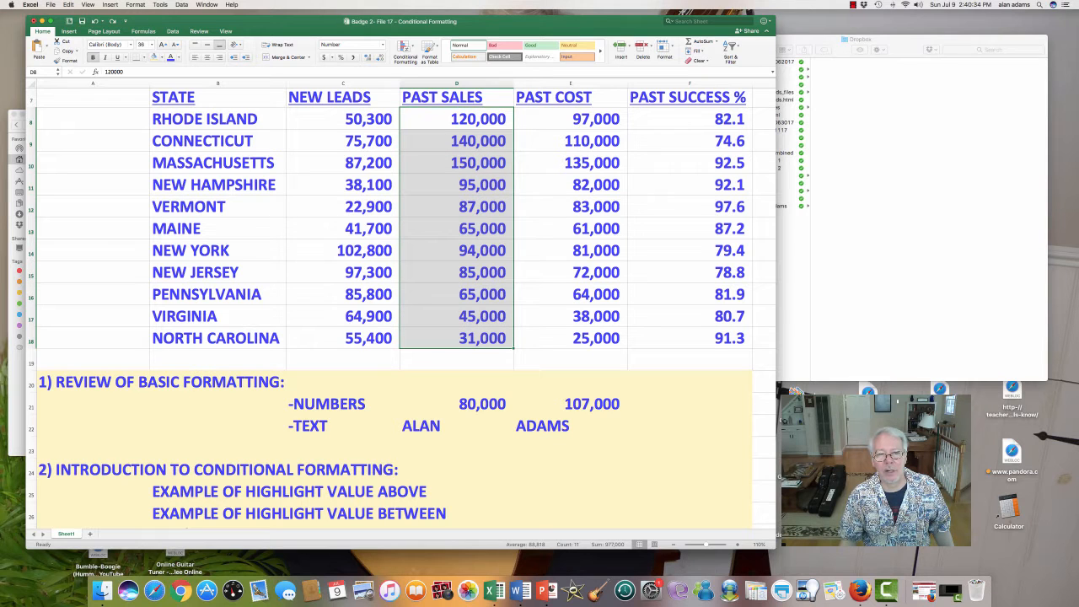
# - Create a 2-Color Scale rule on D8:D18 with light green for the lowest value and blue for the highest, and check North Carolina's cell D18
pyautogui.click(405, 47)
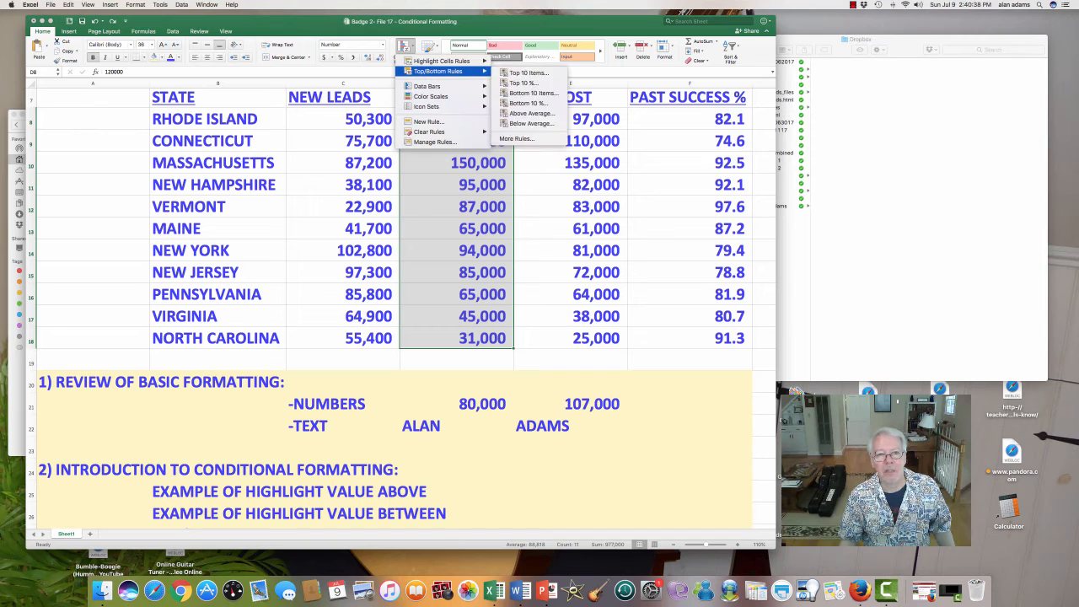
pyautogui.click(428, 122)
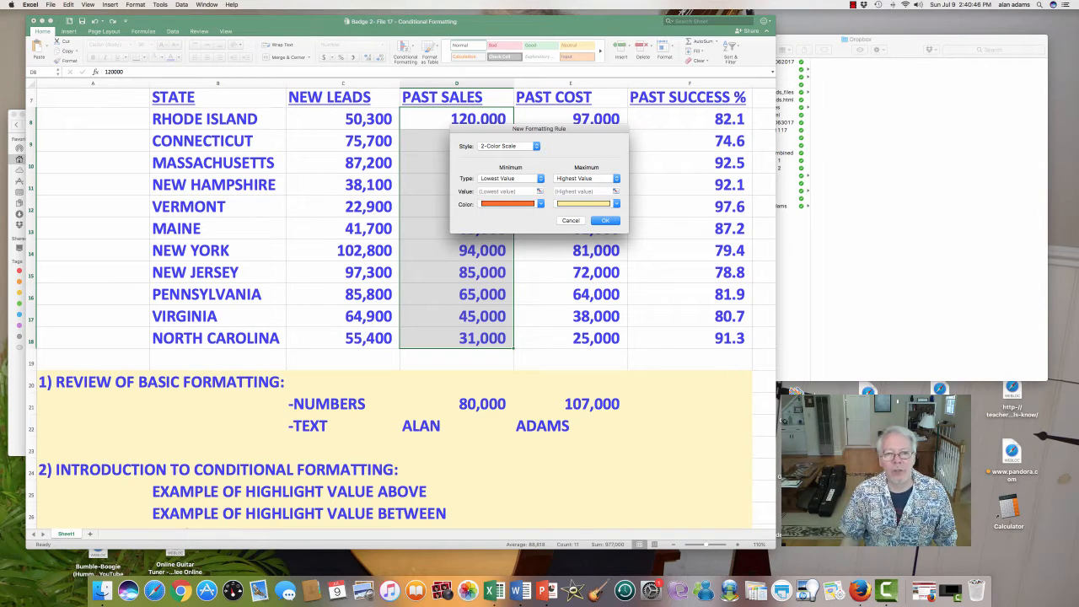
pyautogui.click(540, 204)
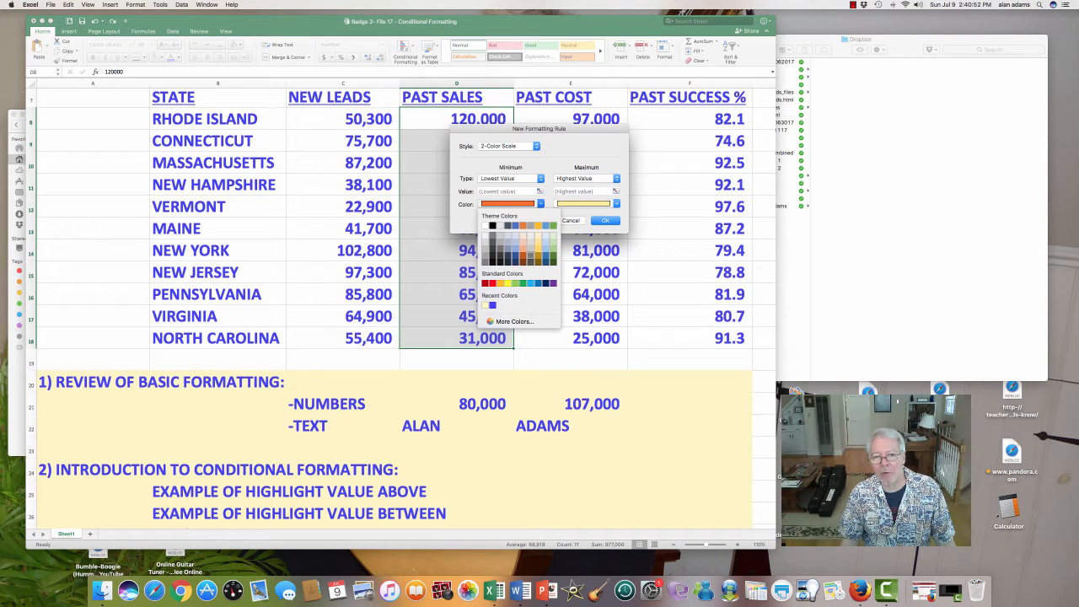
pyautogui.click(515, 282)
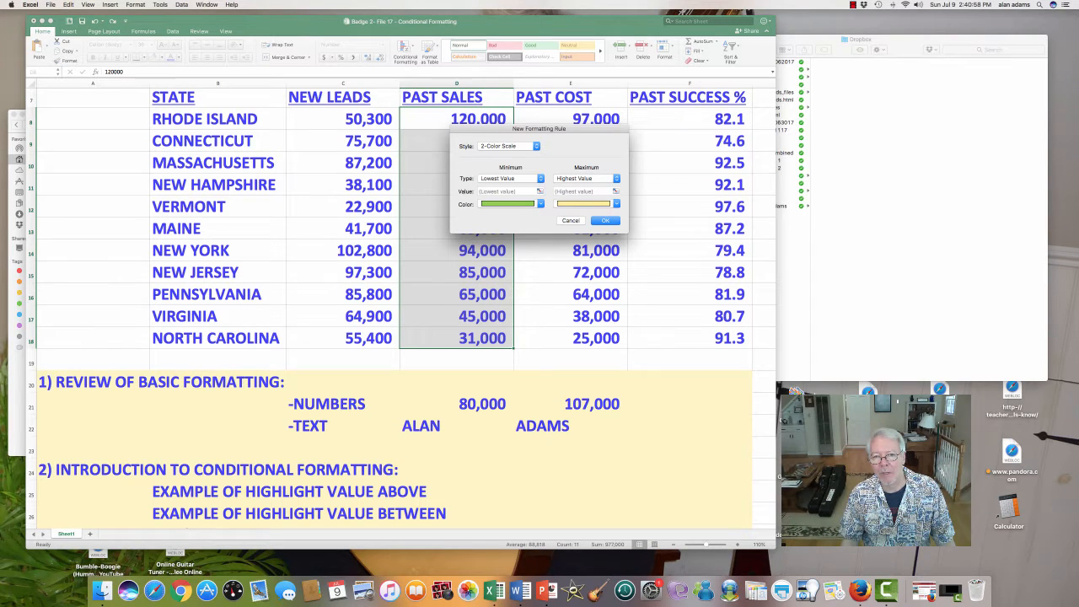
pyautogui.click(617, 203)
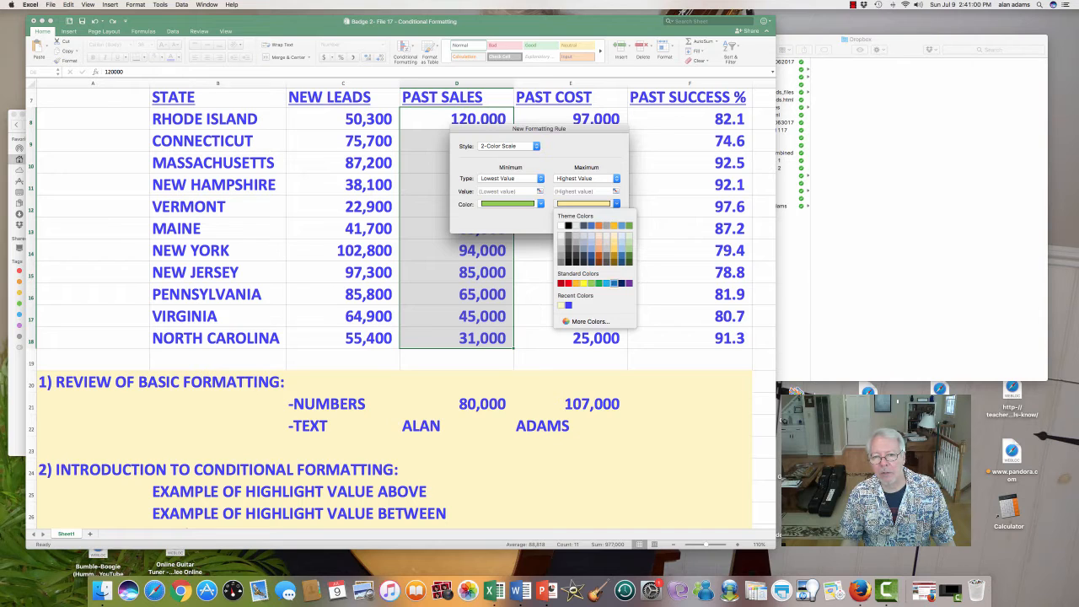
pyautogui.click(613, 282)
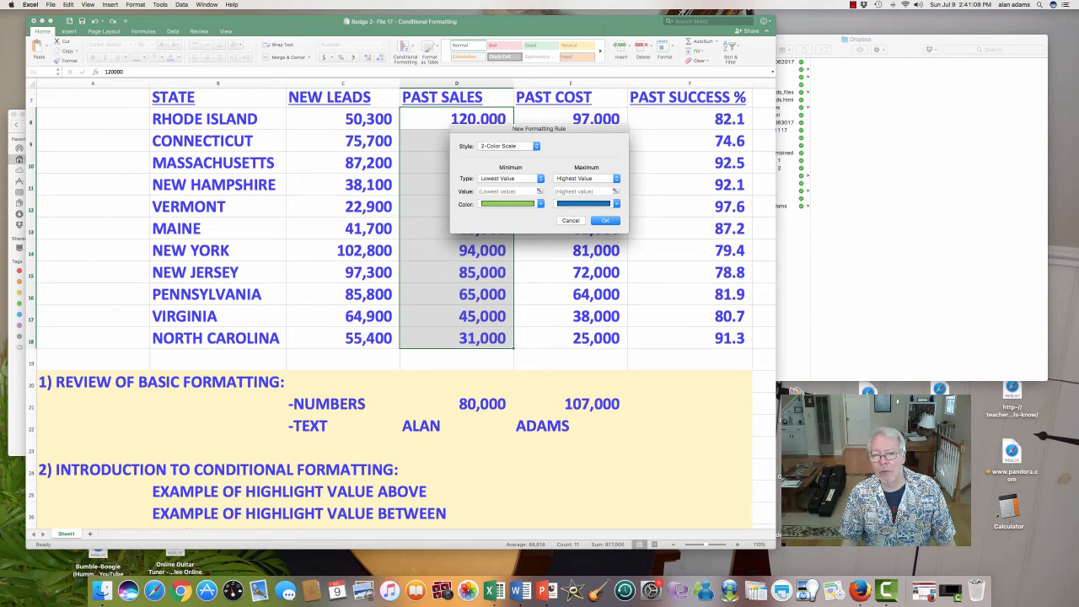
pyautogui.click(605, 220)
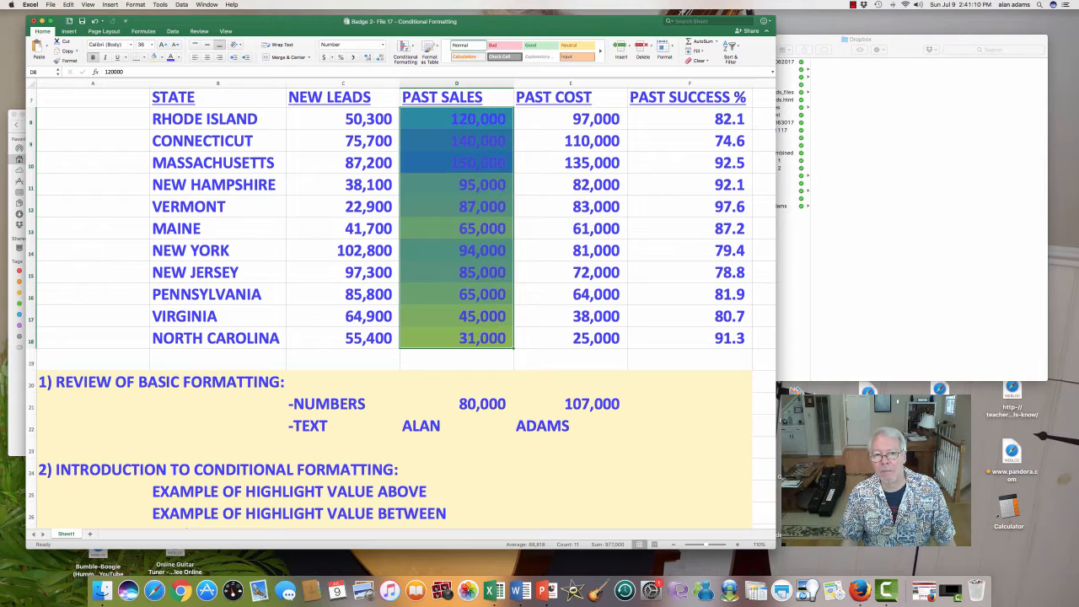
pyautogui.click(571, 185)
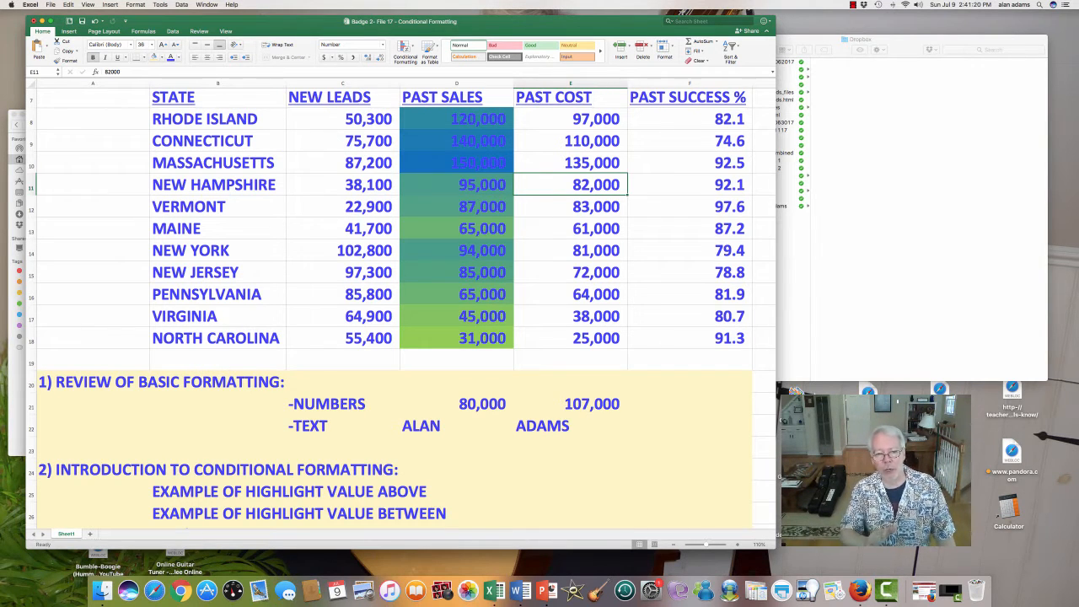
pyautogui.click(456, 338)
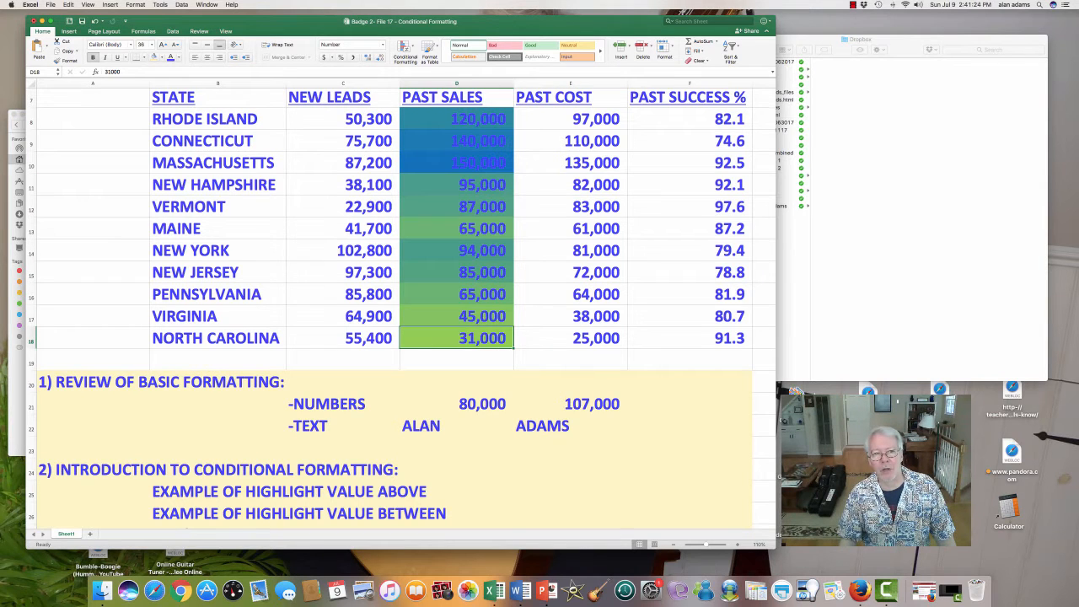
# - Highlight the outline's custom format topic in row 33, and undo the green-to-blue color scale on the past sales
pyautogui.scroll(3, 401, 310)
pyautogui.scroll(-1, 401, 310)
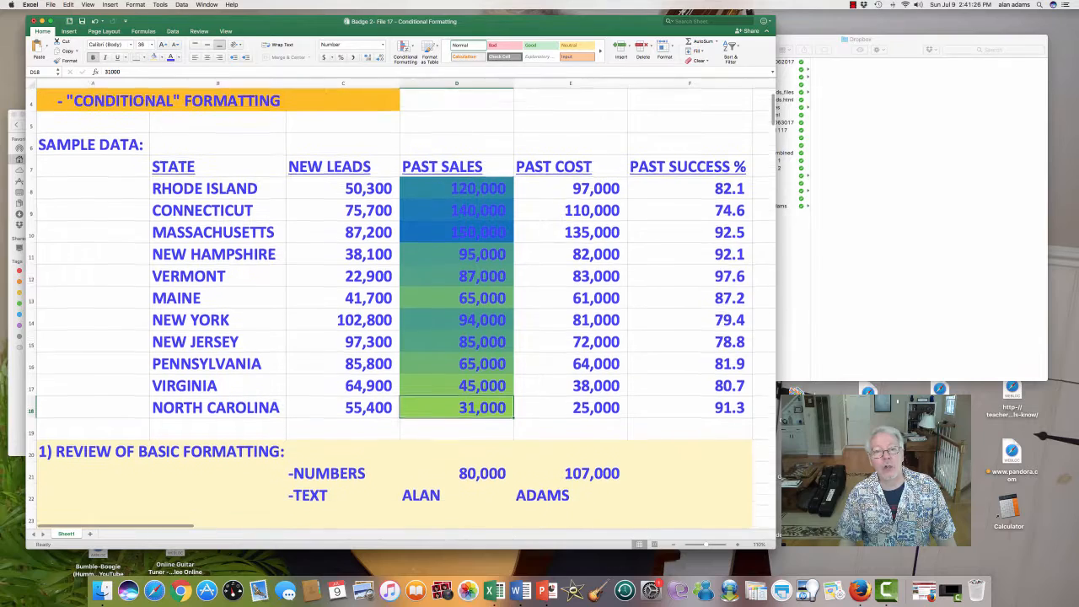
pyautogui.scroll(-5, 401, 310)
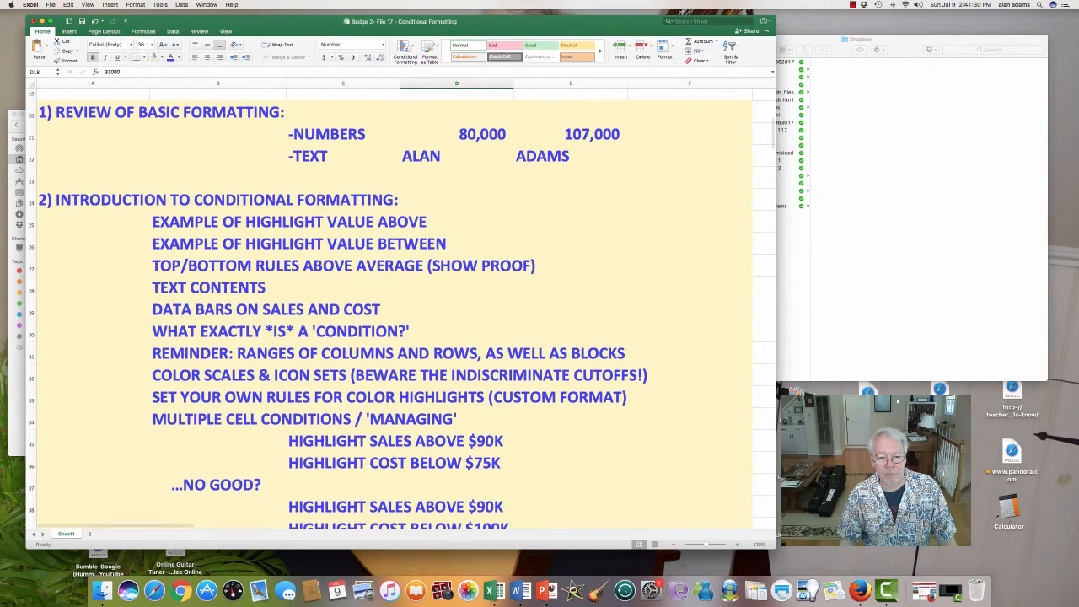
pyautogui.moveTo(217, 396); pyautogui.dragTo(626, 397)
pyautogui.scroll(5, 401, 310)
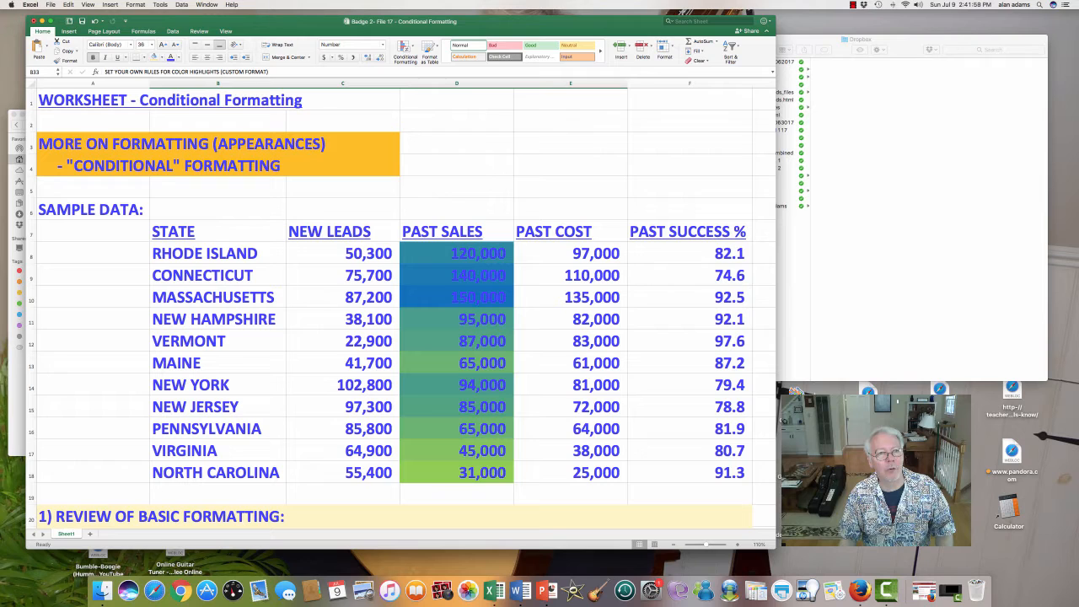
pyautogui.click(94, 21)
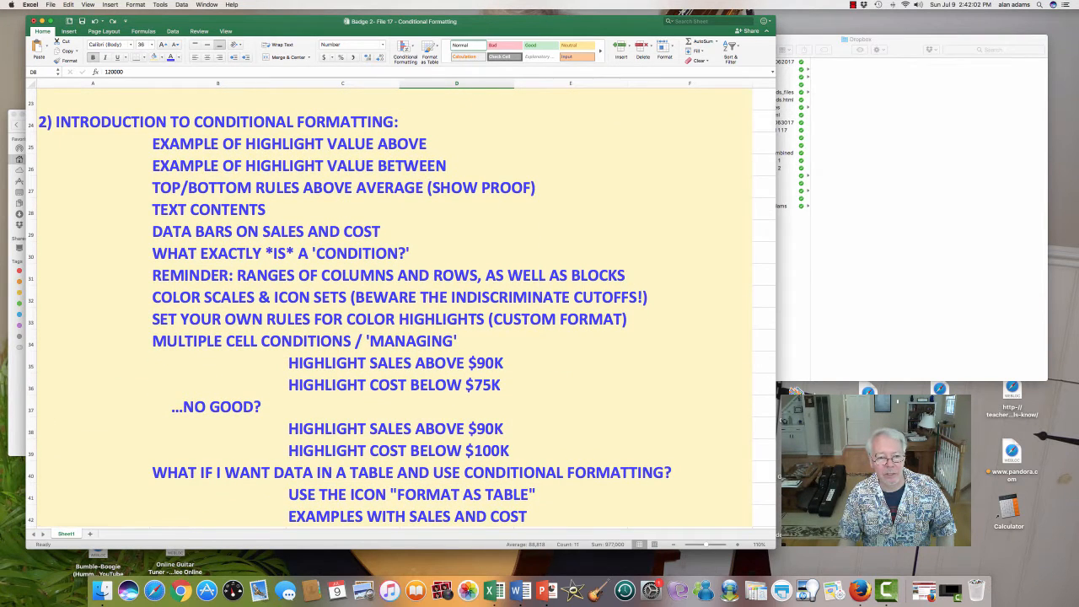
# - Highlight the outline's multiple cell conditions section in B34:D36, and its item on highlighting sales above $90K in C35:D35
pyautogui.scroll(-3, 401, 310)
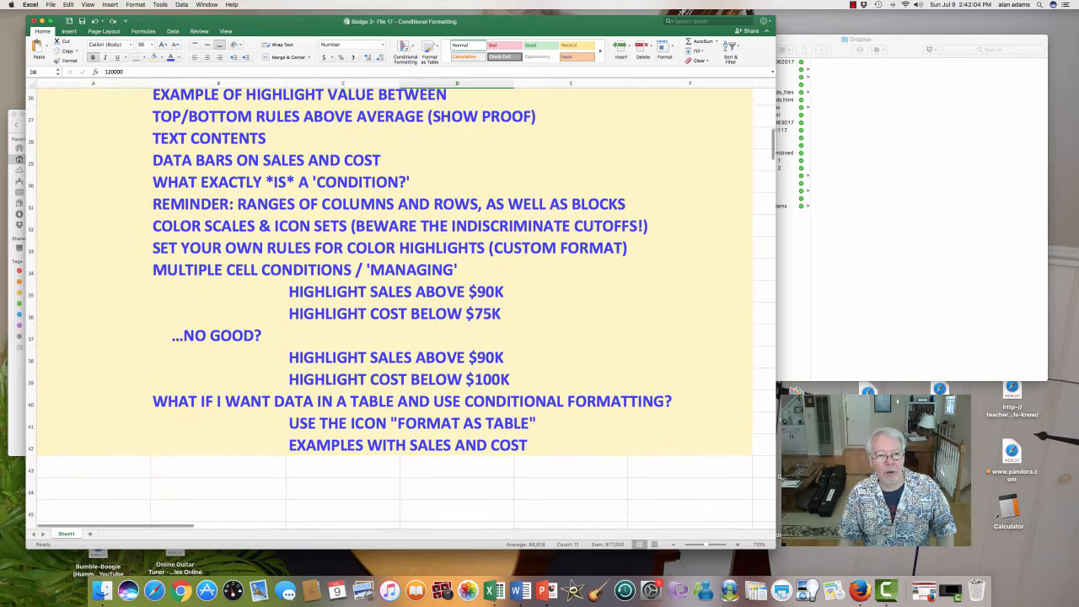
pyautogui.click(218, 269)
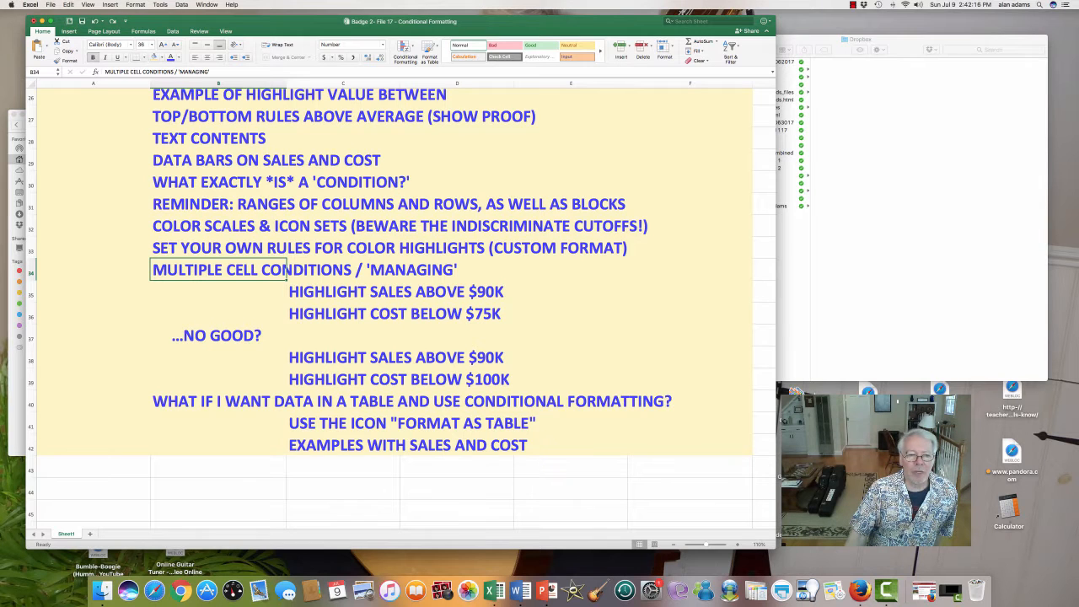
pyautogui.moveTo(219, 270); pyautogui.dragTo(497, 316)
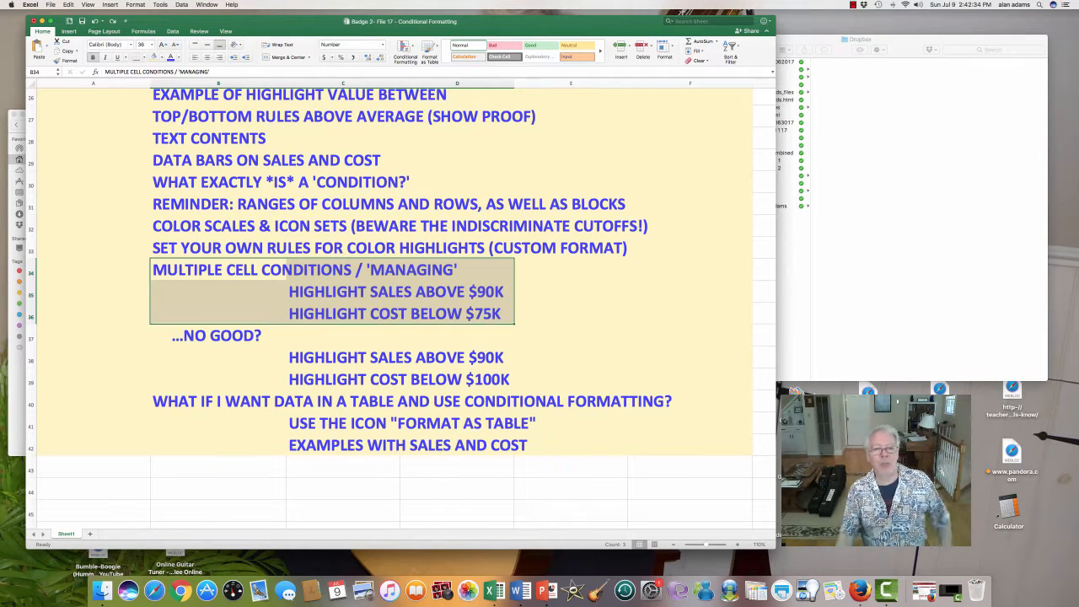
pyautogui.moveTo(337, 292); pyautogui.dragTo(455, 292)
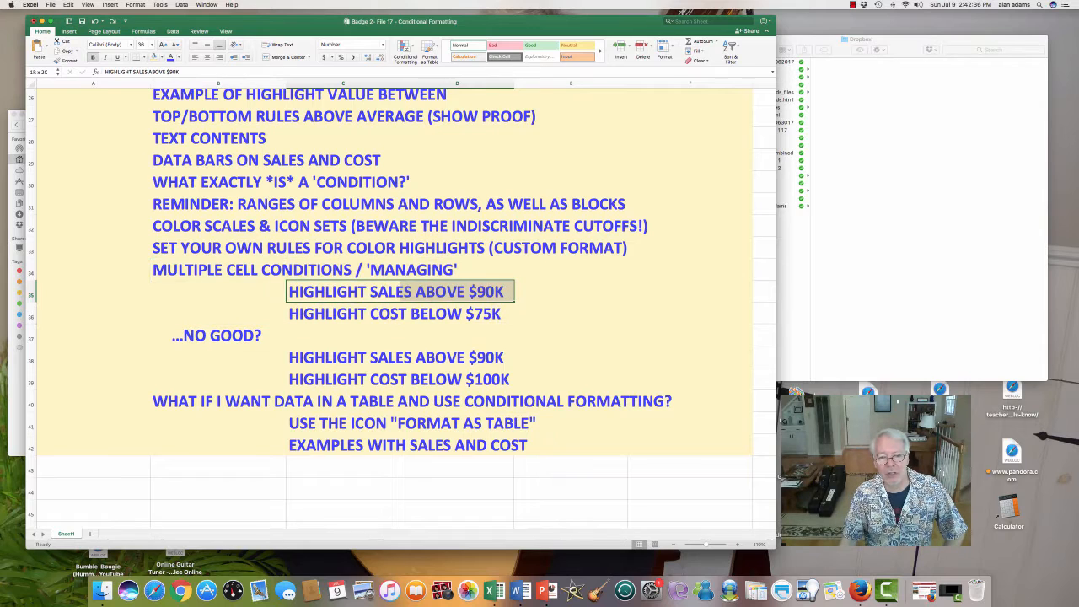
# - Mark the outline's item on cost below $75K, and highlight past sales in D8:D18 greater than 90000 with light red fill and dark red text
pyautogui.moveTo(342, 314); pyautogui.dragTo(455, 313)
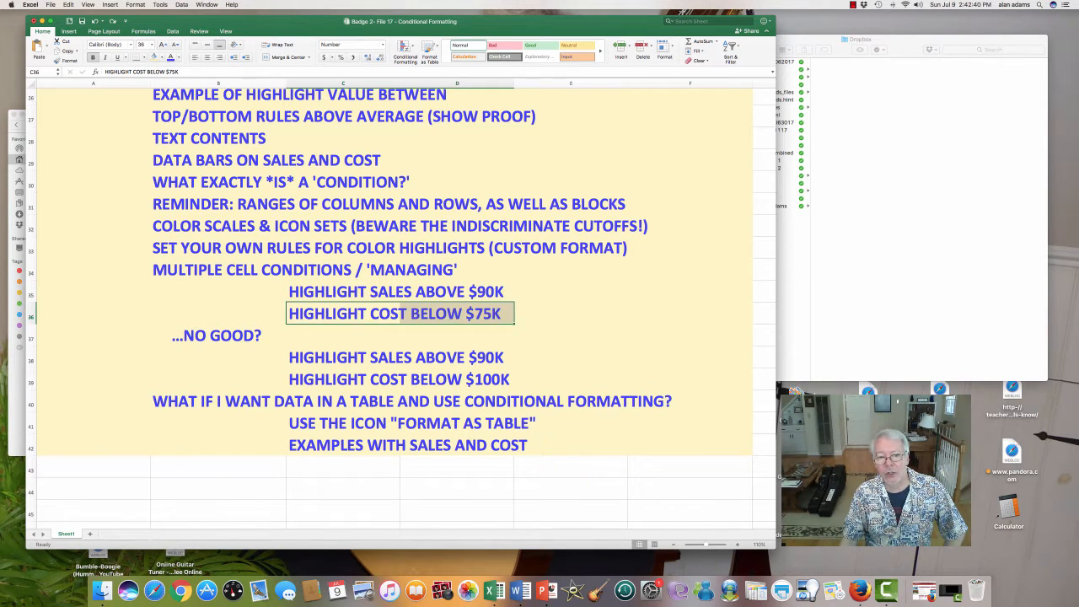
pyautogui.scroll(10, 401, 307)
pyautogui.moveTo(455, 208); pyautogui.dragTo(481, 428)
pyautogui.scroll(2, 480, 427)
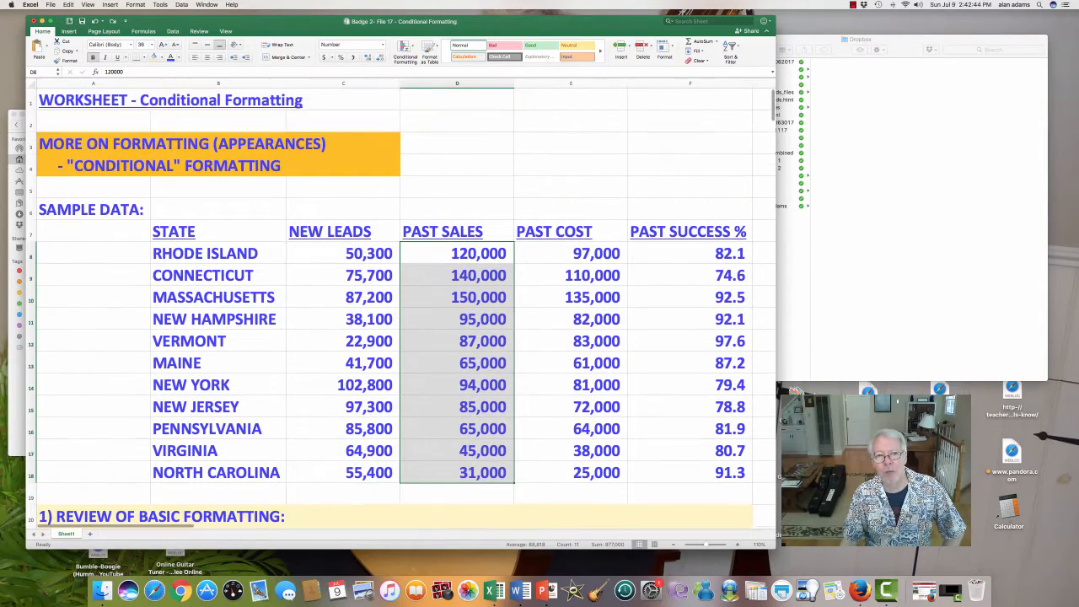
pyautogui.click(404, 47)
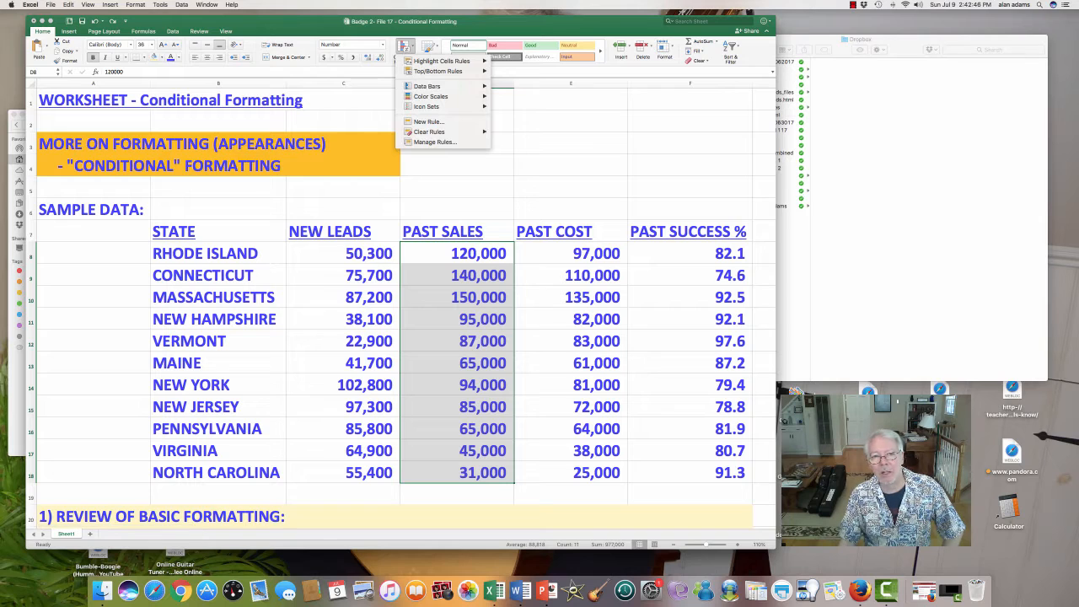
pyautogui.moveTo(440, 60)
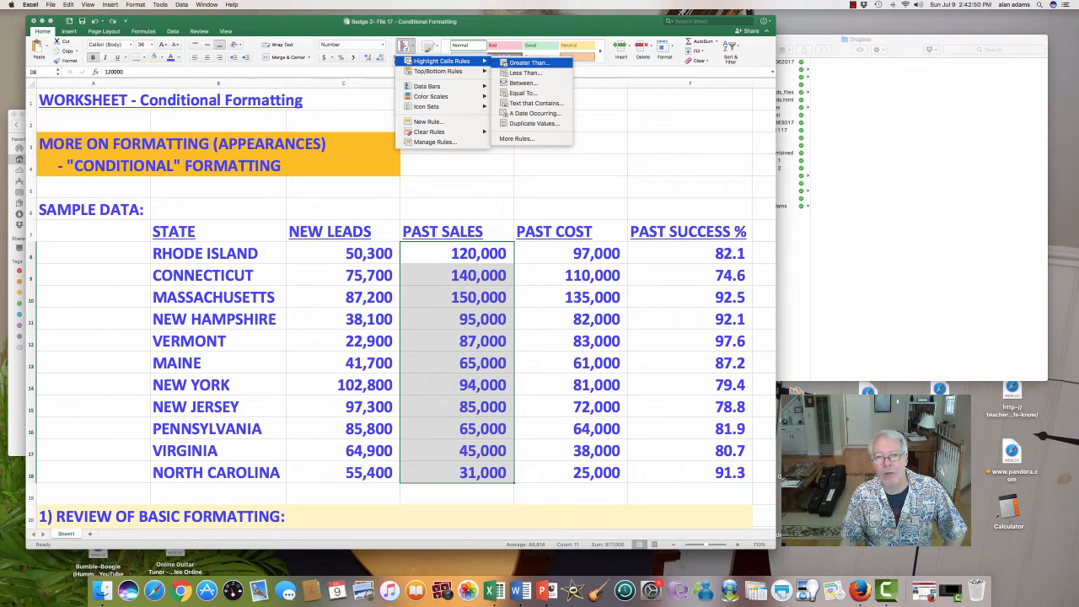
pyautogui.click(530, 63)
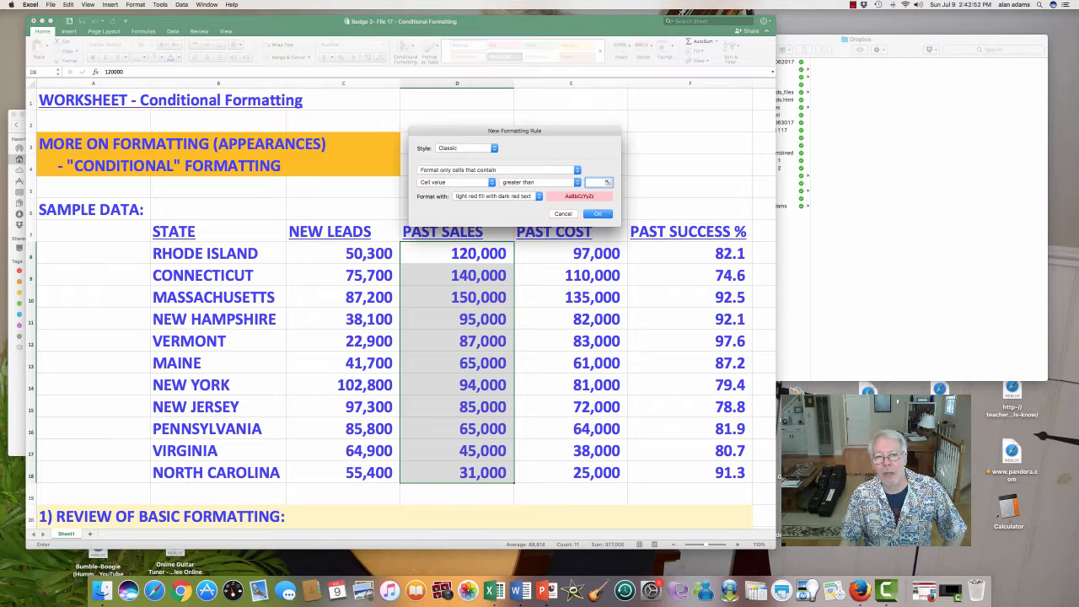
pyautogui.write('80')
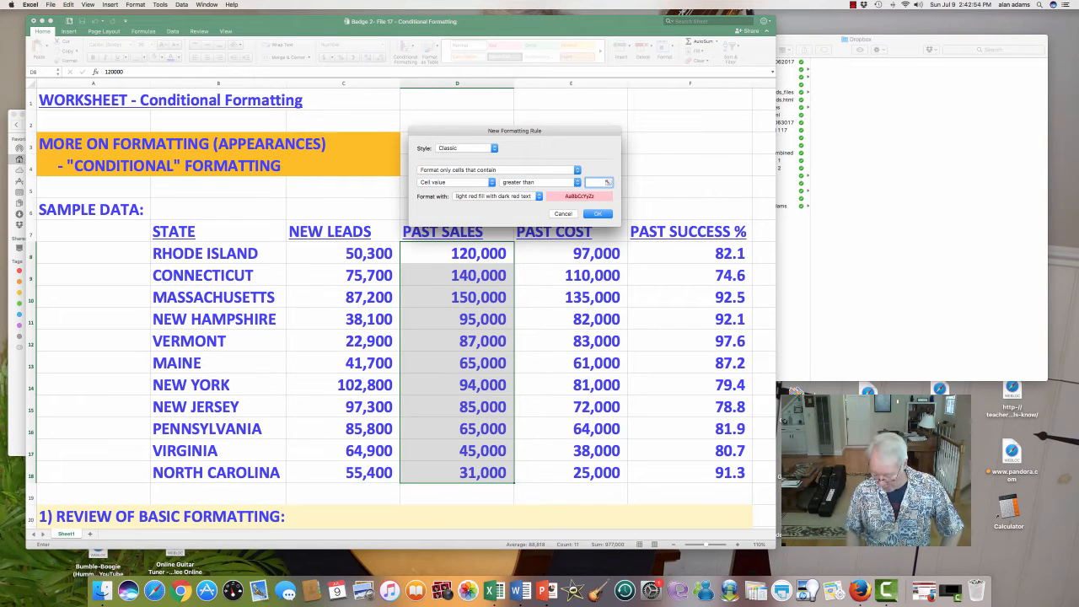
pyautogui.write('000')
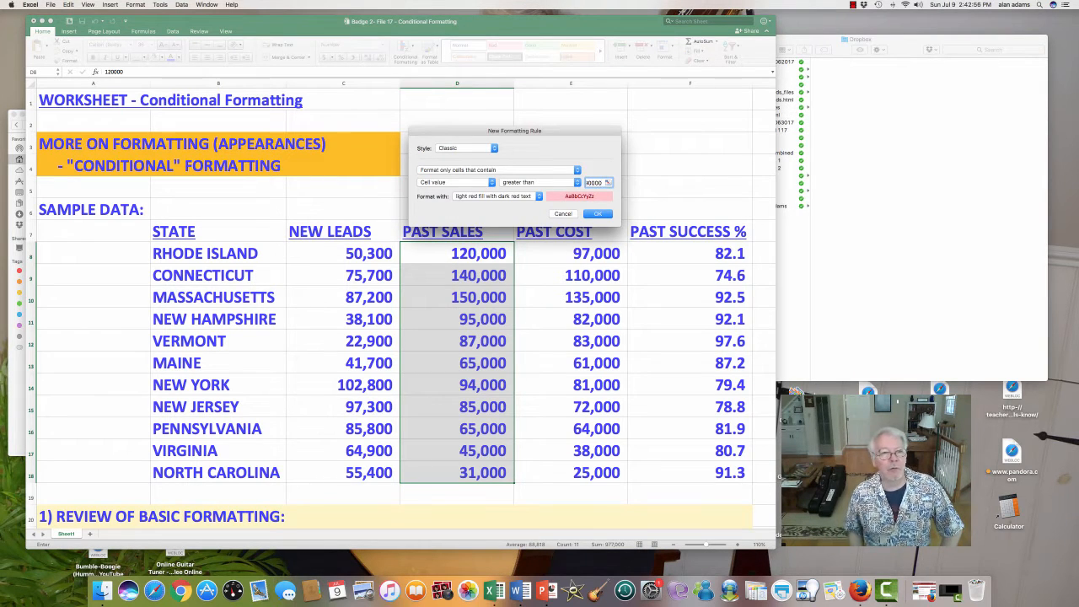
pyautogui.press('Return')
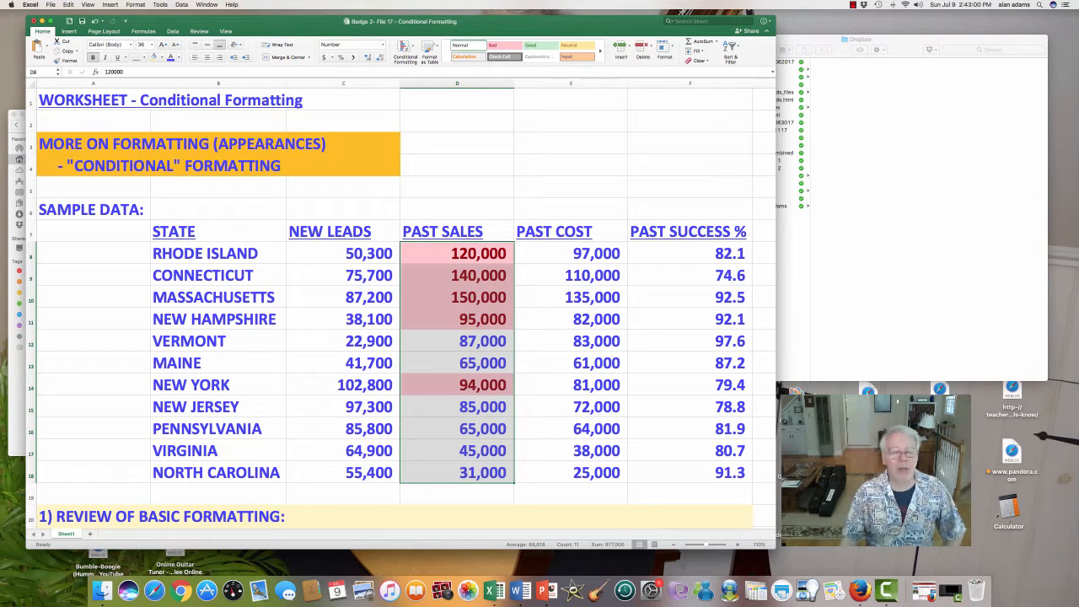
# - Highlight past costs in E8:E18 less than 75000 using green fill with dark green text
pyautogui.hscroll(1, 402, 308)
pyautogui.click(566, 254)
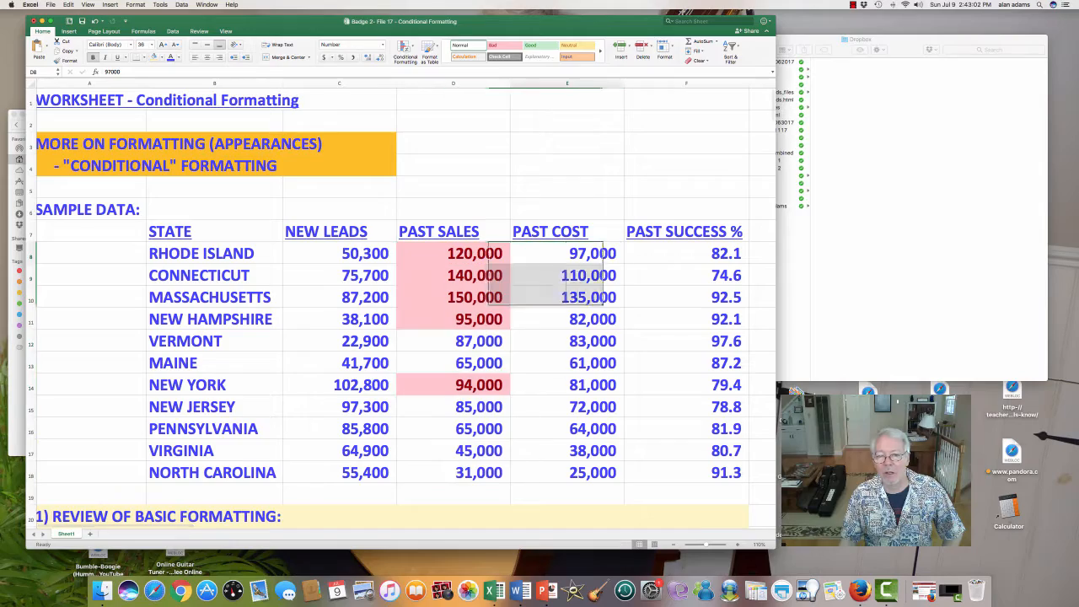
pyautogui.scroll(-15, 401, 304)
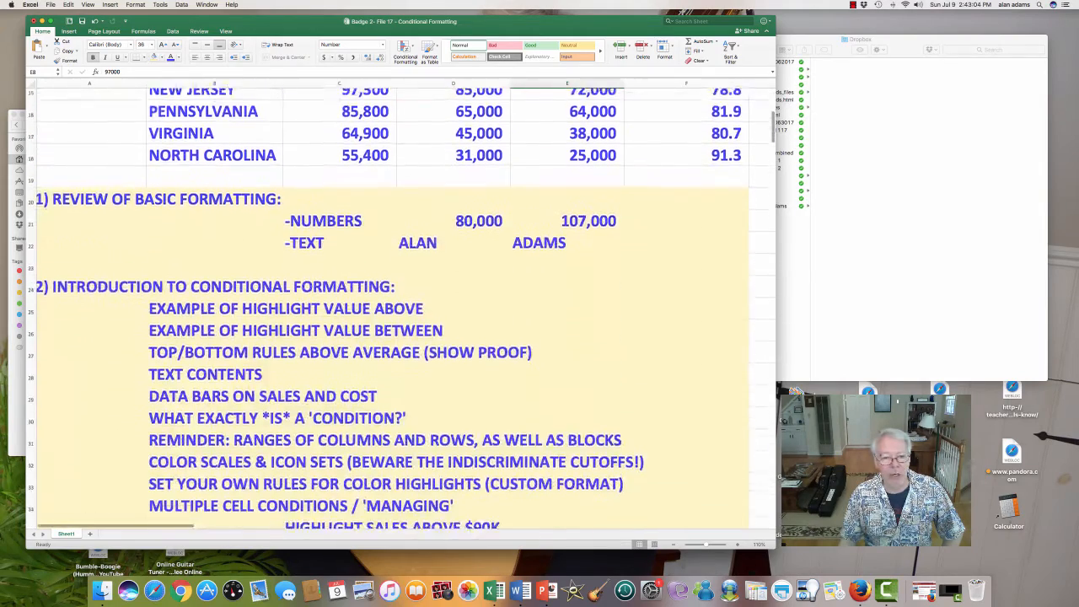
pyautogui.scroll(10, 401, 307)
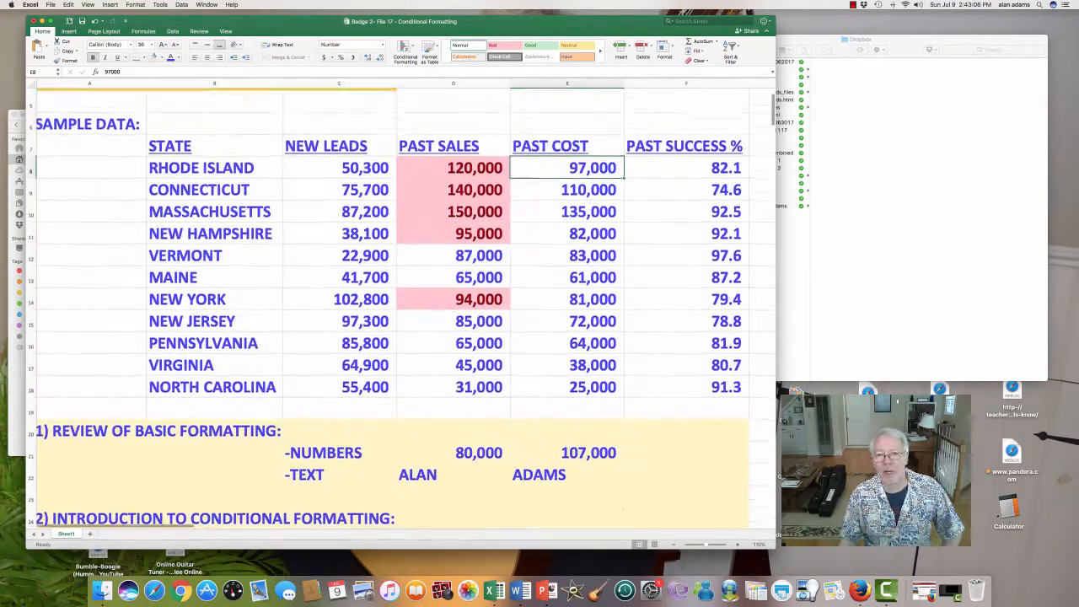
pyautogui.moveTo(566, 182)
pyautogui.mouseDown()
pyautogui.moveTo(566, 446)
pyautogui.moveTo(566, 402)
pyautogui.mouseUp()
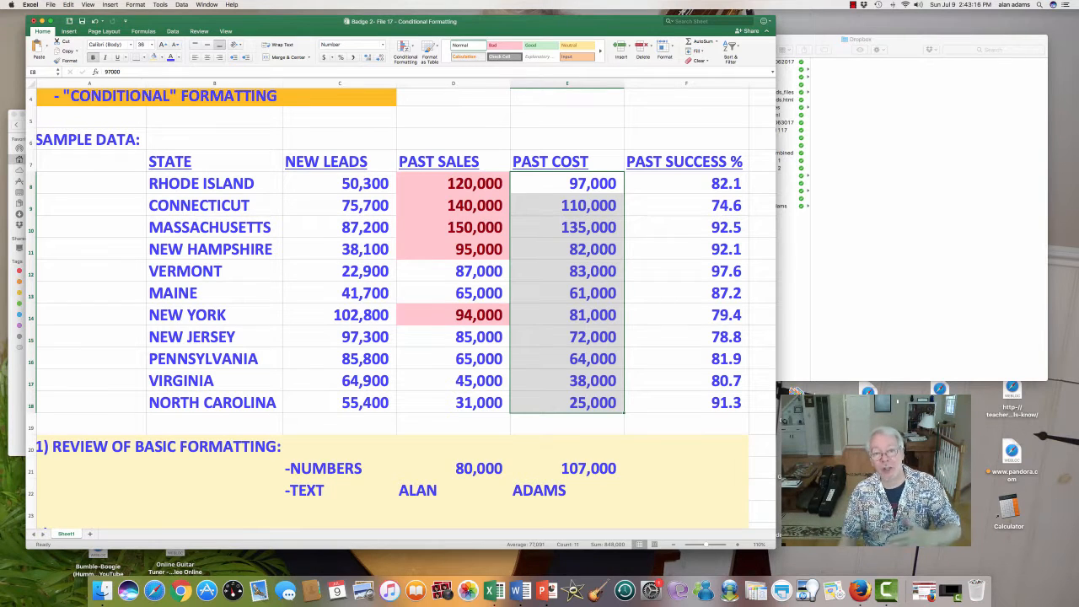
pyautogui.click(405, 47)
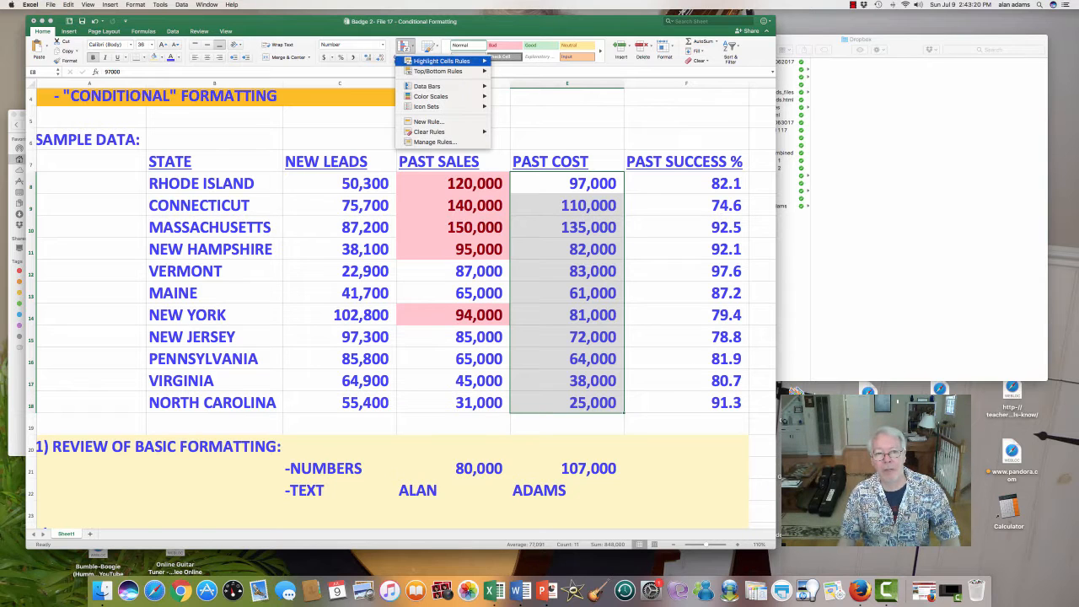
pyautogui.moveTo(442, 61)
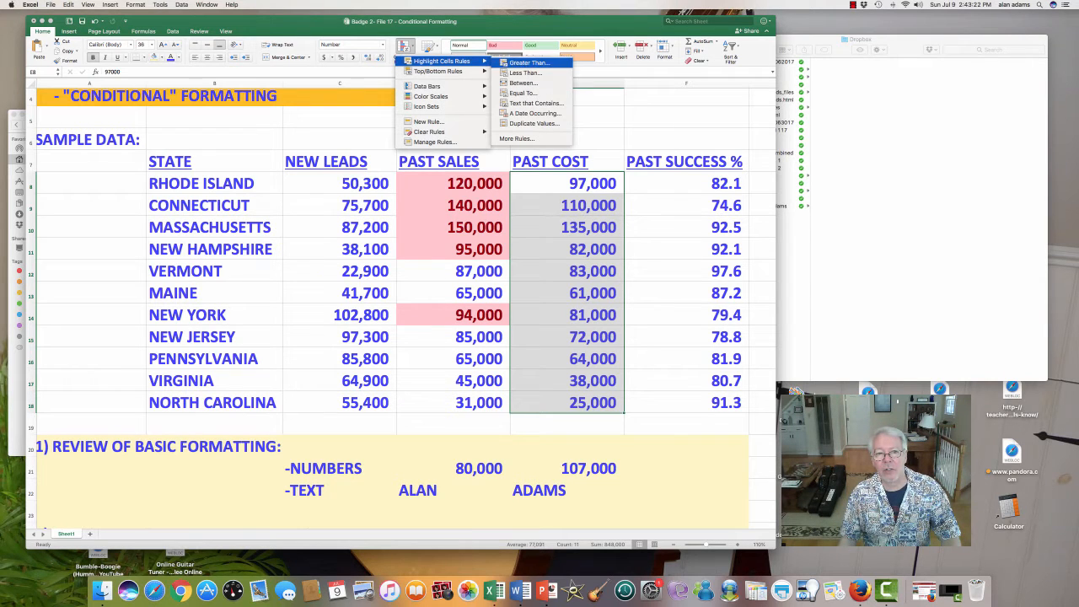
pyautogui.click(525, 72)
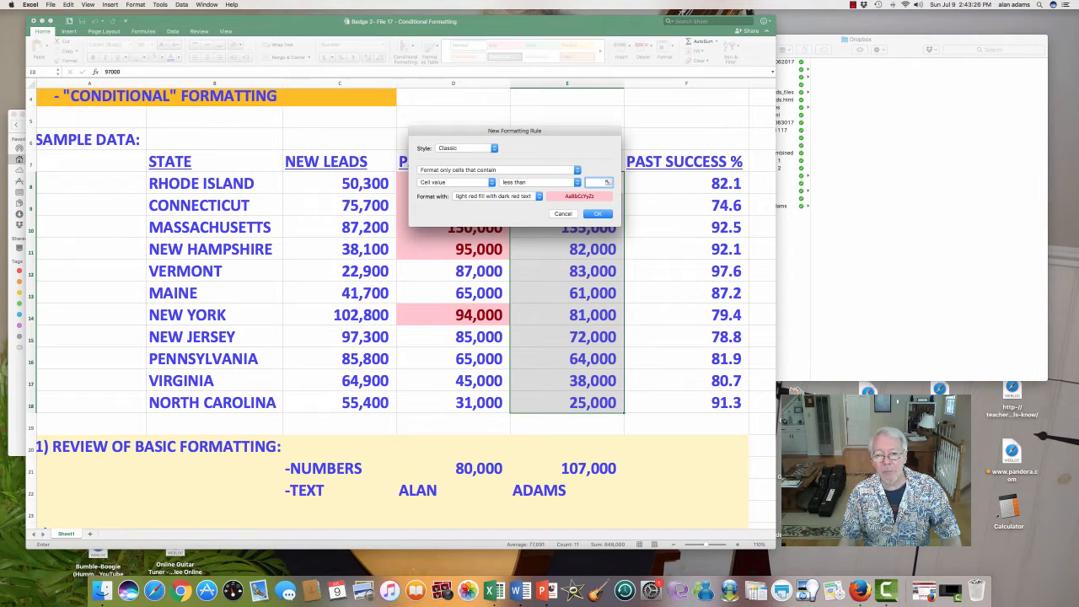
pyautogui.write('75000')
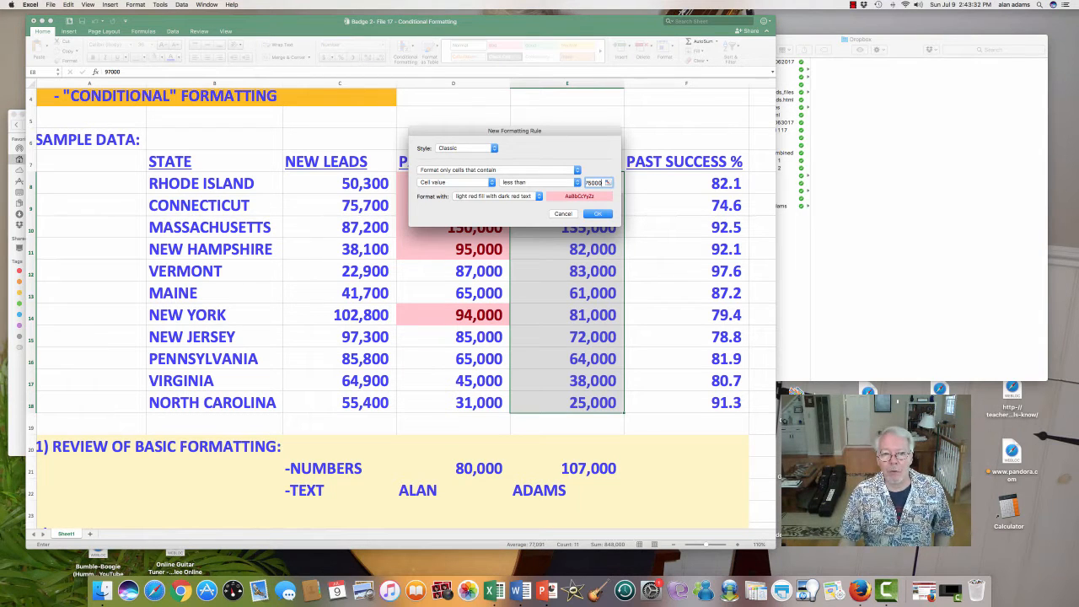
pyautogui.click(539, 196)
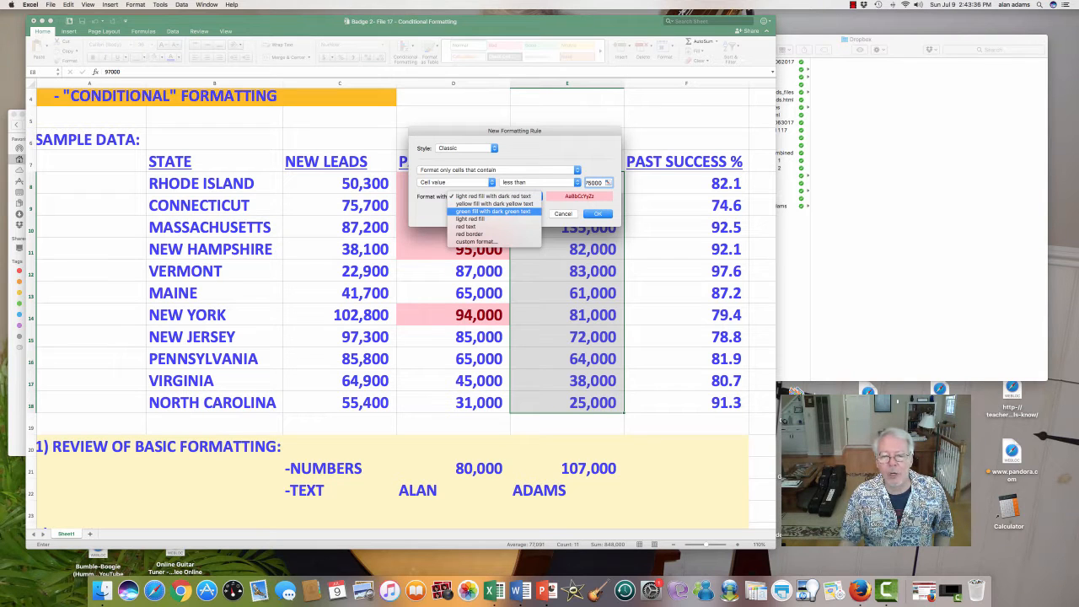
pyautogui.click(492, 211)
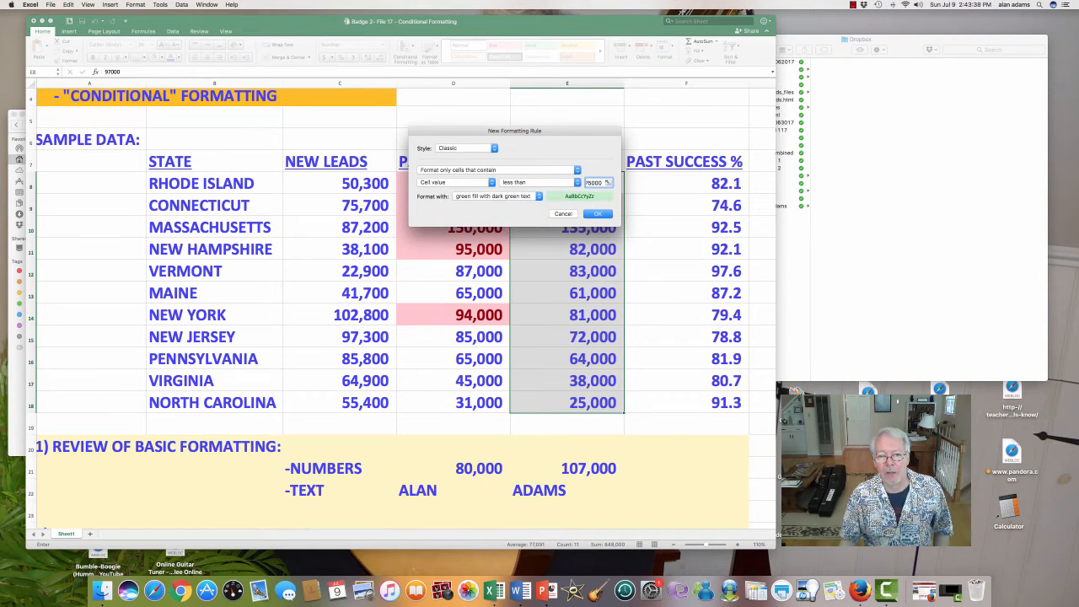
pyautogui.press('Return')
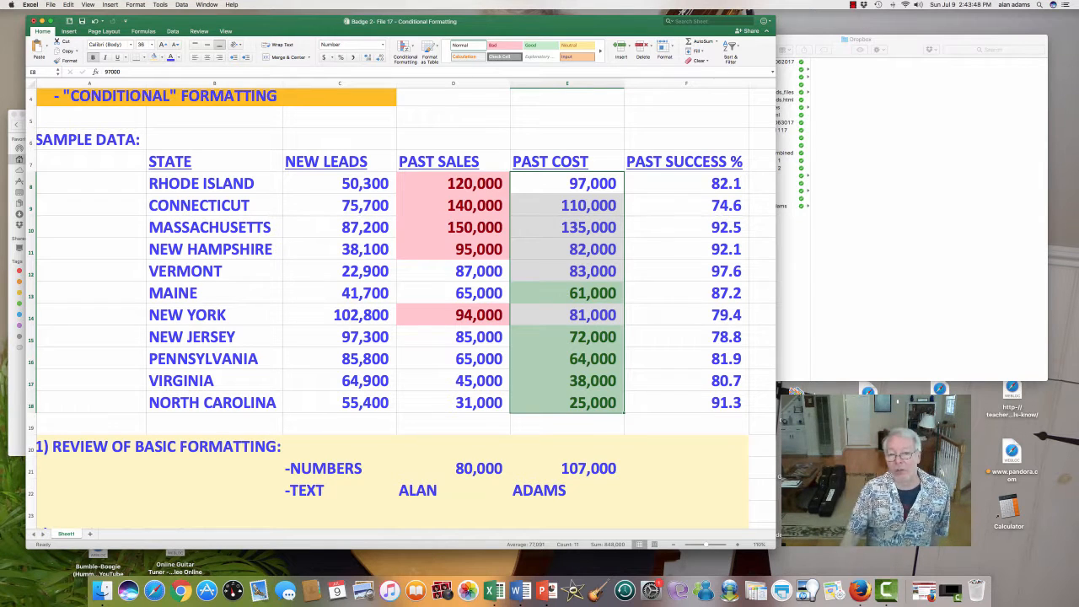
# - Deselect the past cost range, and undo the highlight rules on past costs and past sales
pyautogui.click(686, 293)
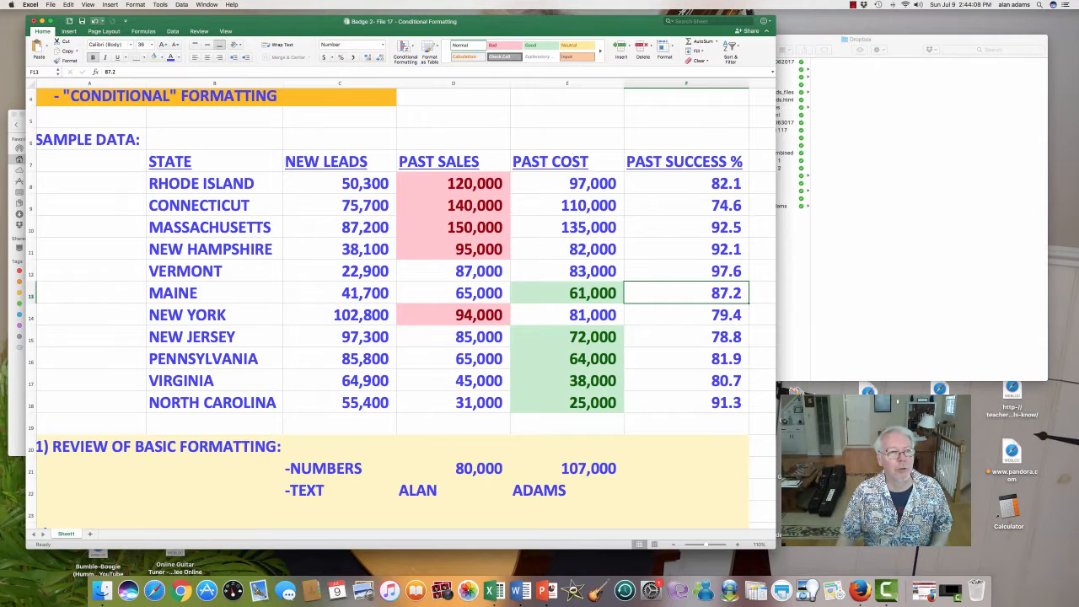
pyautogui.press('super+z')
pyautogui.press('super+z')
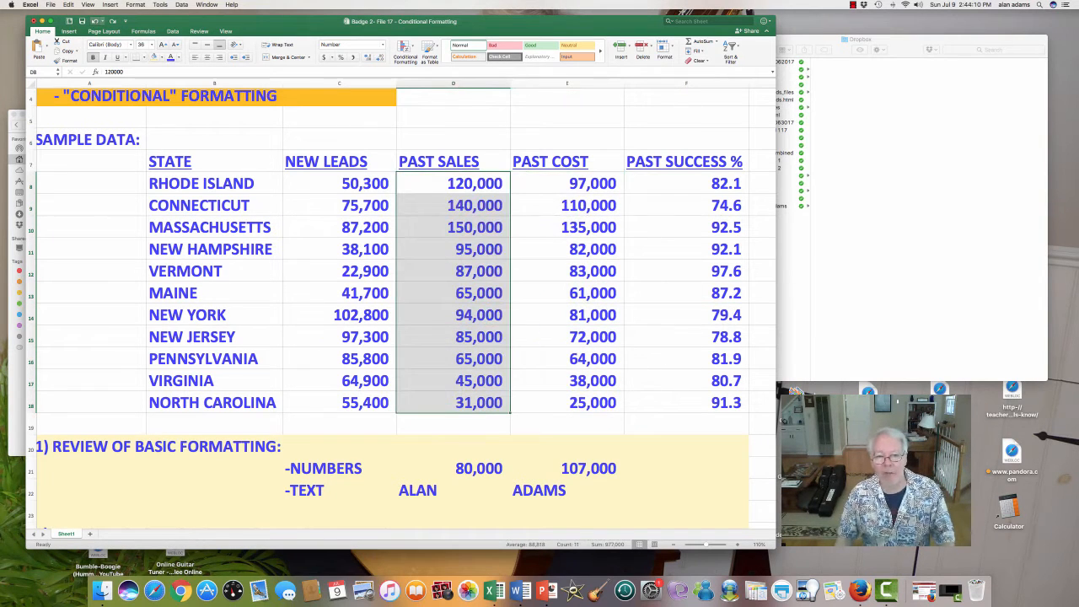
# - Mark the outline's "…NO GOOD?" alternative in B37:D39, covering sales above $90K and cost below $100K
pyautogui.click(567, 293)
pyautogui.scroll(-10, 568, 294)
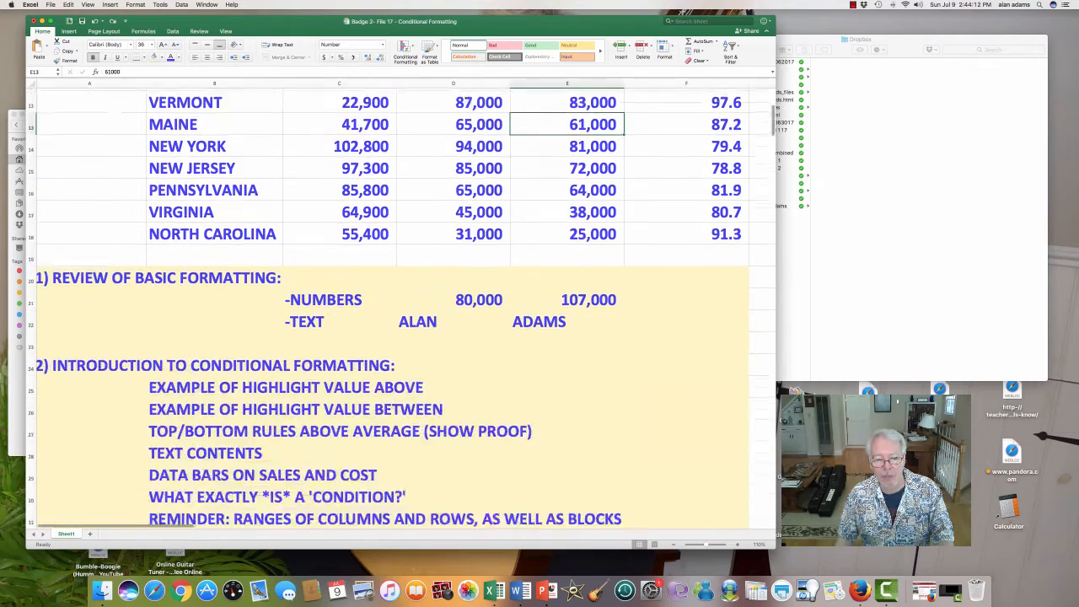
pyautogui.moveTo(345, 474); pyautogui.dragTo(469, 494)
pyautogui.moveTo(215, 451); pyautogui.dragTo(464, 494)
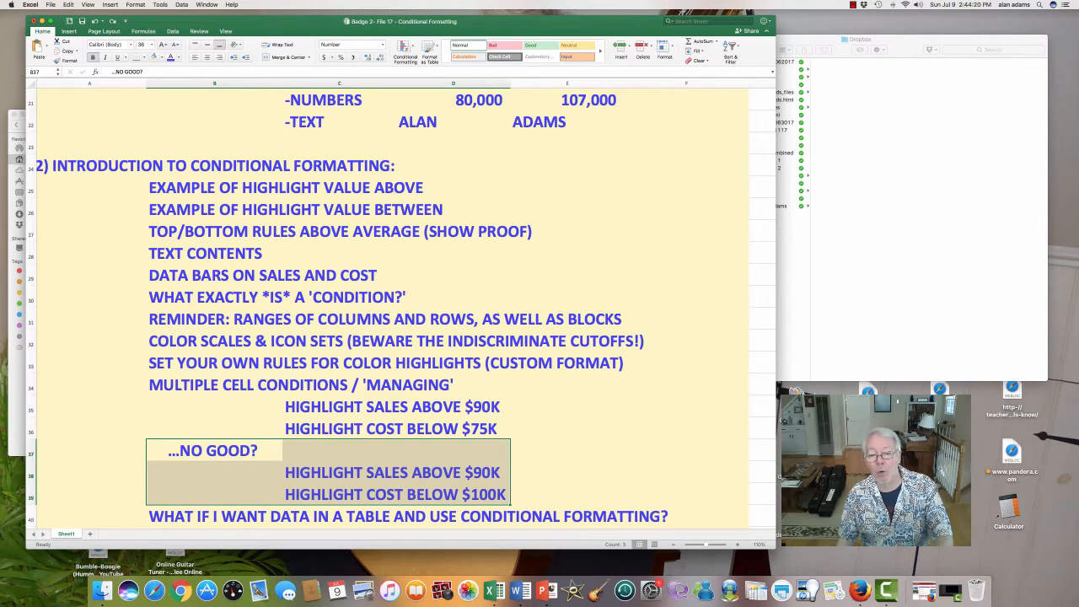
# - Highlight past sales in D8:D18 greater than 90000 using light red fill with dark red text
pyautogui.scroll(10, 402, 308)
pyautogui.click(453, 276)
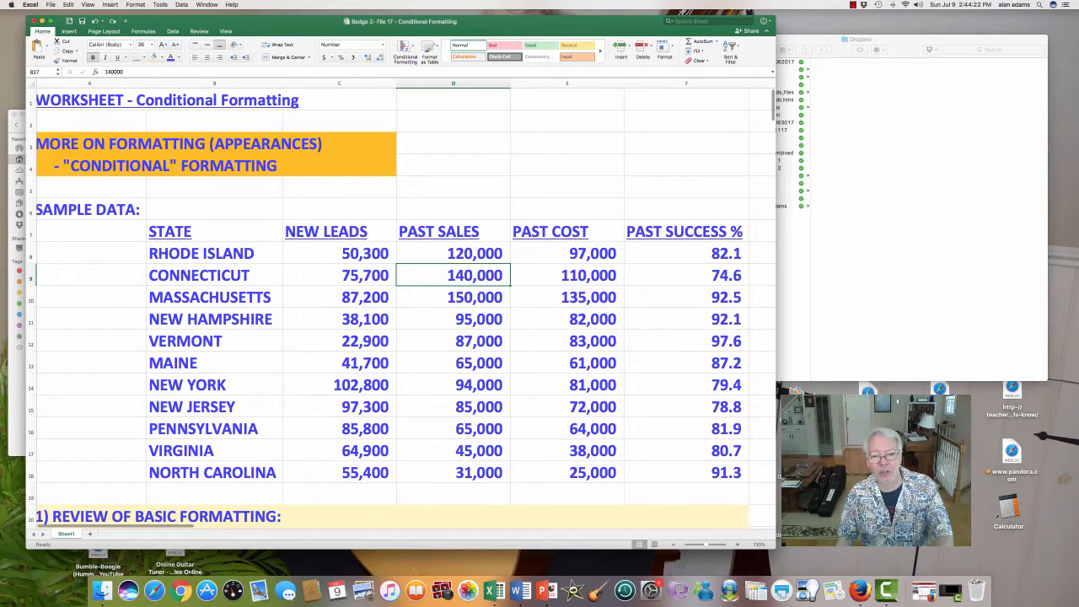
pyautogui.moveTo(453, 253); pyautogui.dragTo(453, 472)
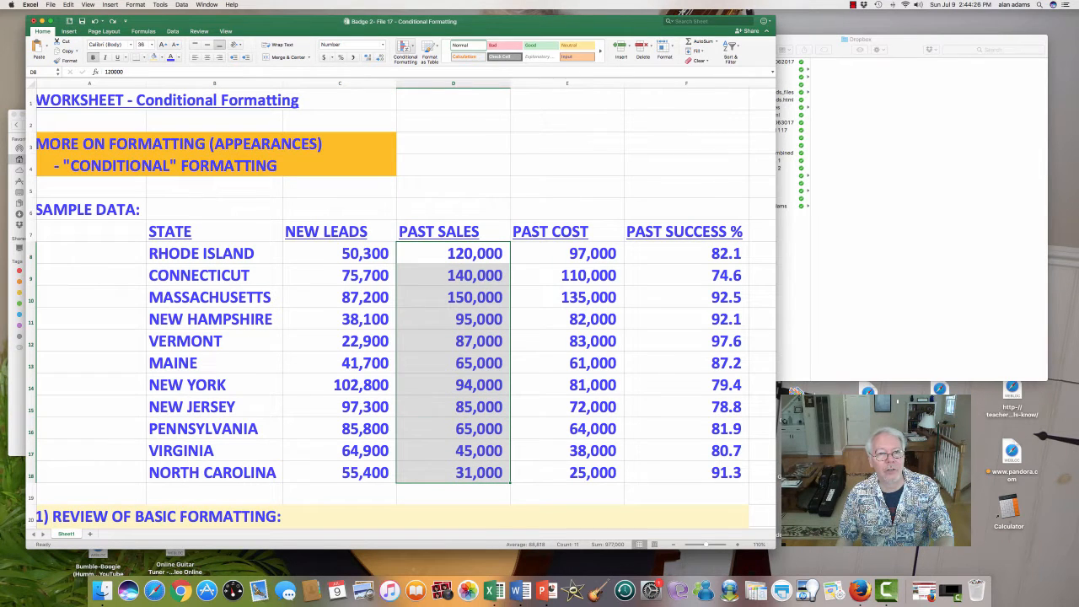
pyautogui.click(405, 49)
pyautogui.moveTo(441, 60)
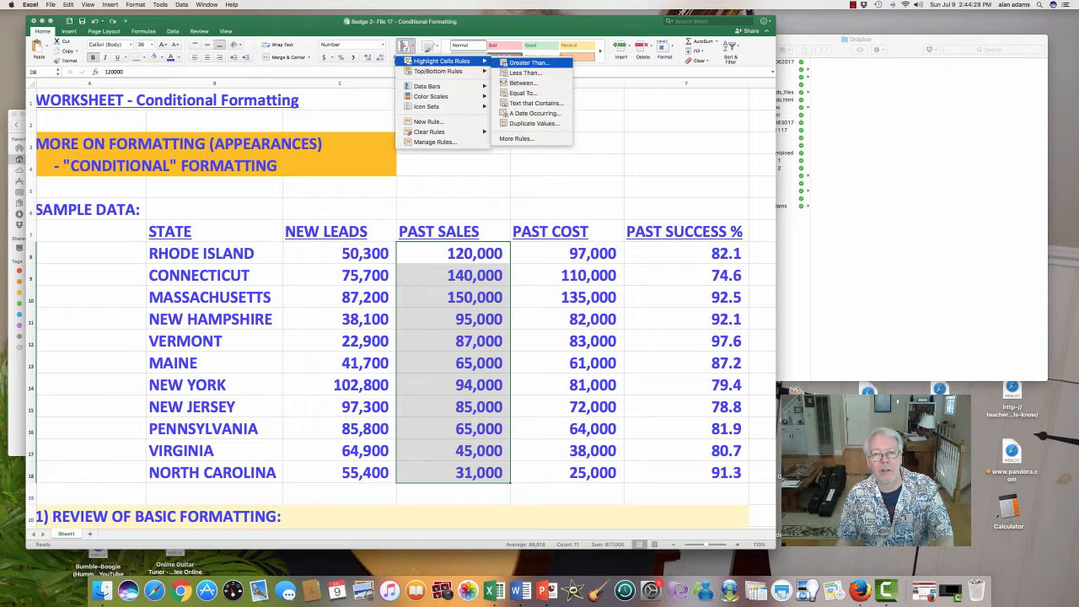
pyautogui.click(529, 63)
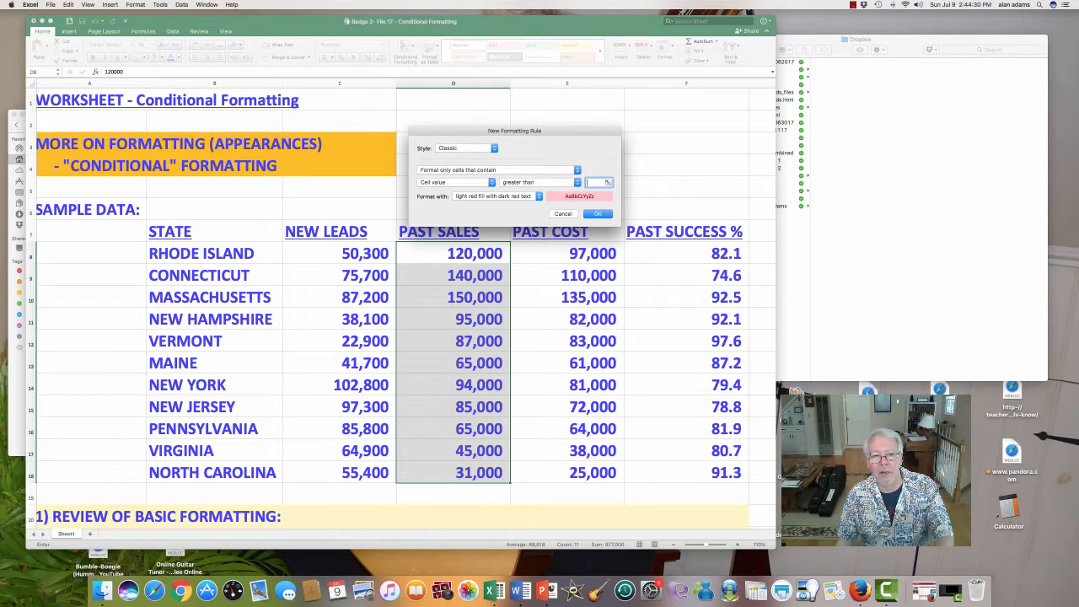
pyautogui.write('100000')
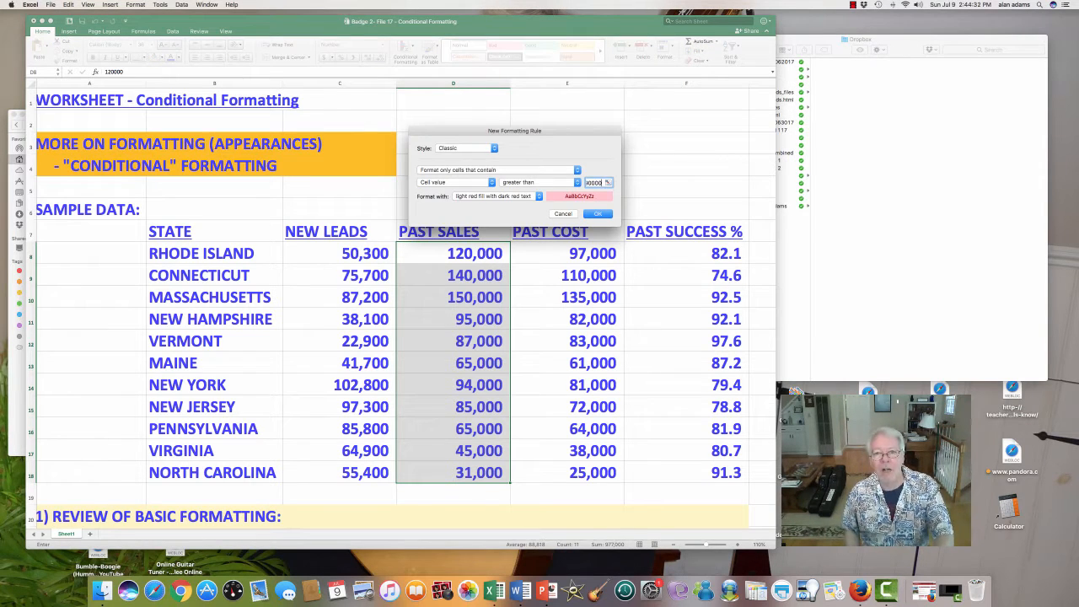
pyautogui.press('Return')
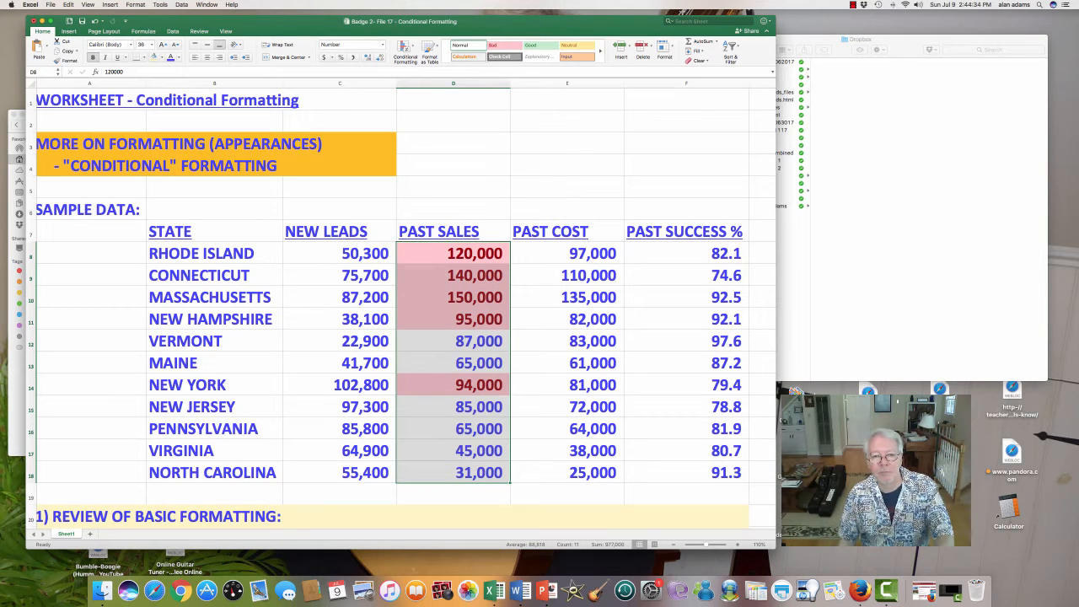
# - Highlight past costs in E8:E18 less than 100000 using green fill with dark green text, and deselect the range
pyautogui.click(567, 254)
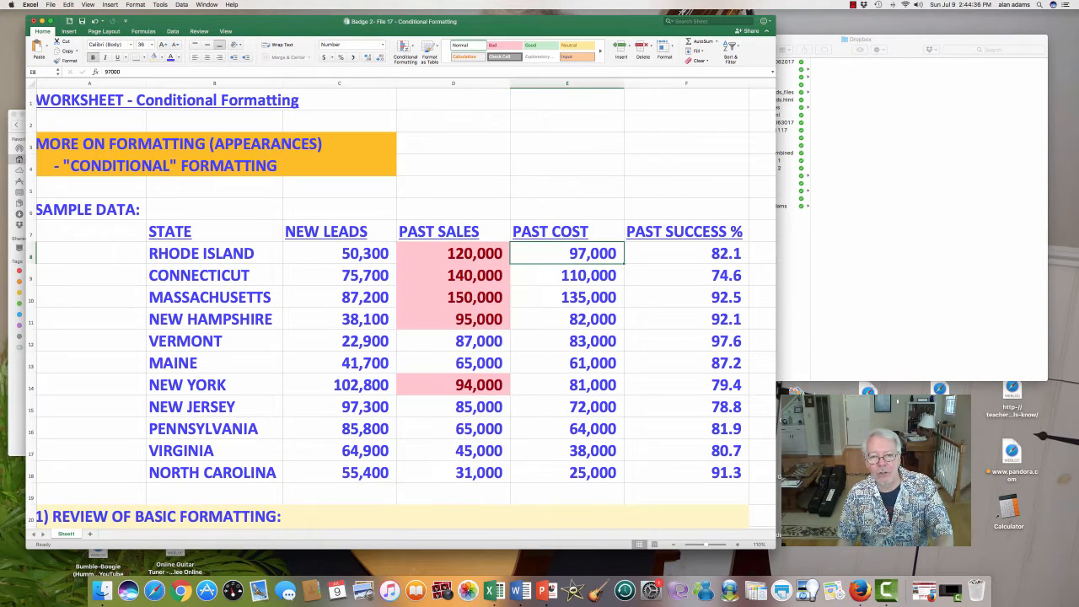
pyautogui.moveTo(567, 254); pyautogui.dragTo(567, 472)
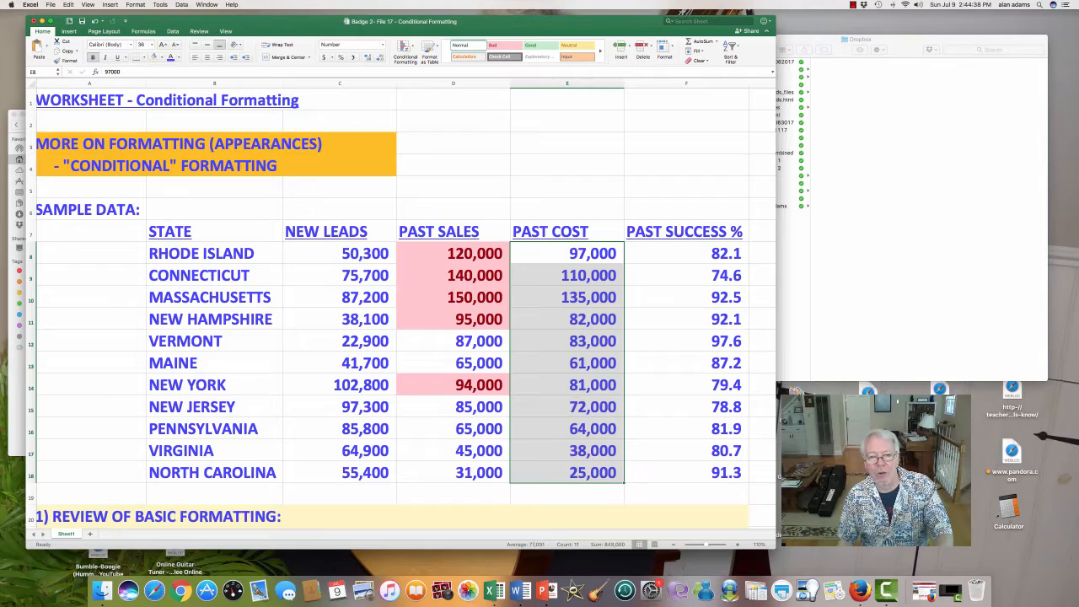
pyautogui.click(405, 48)
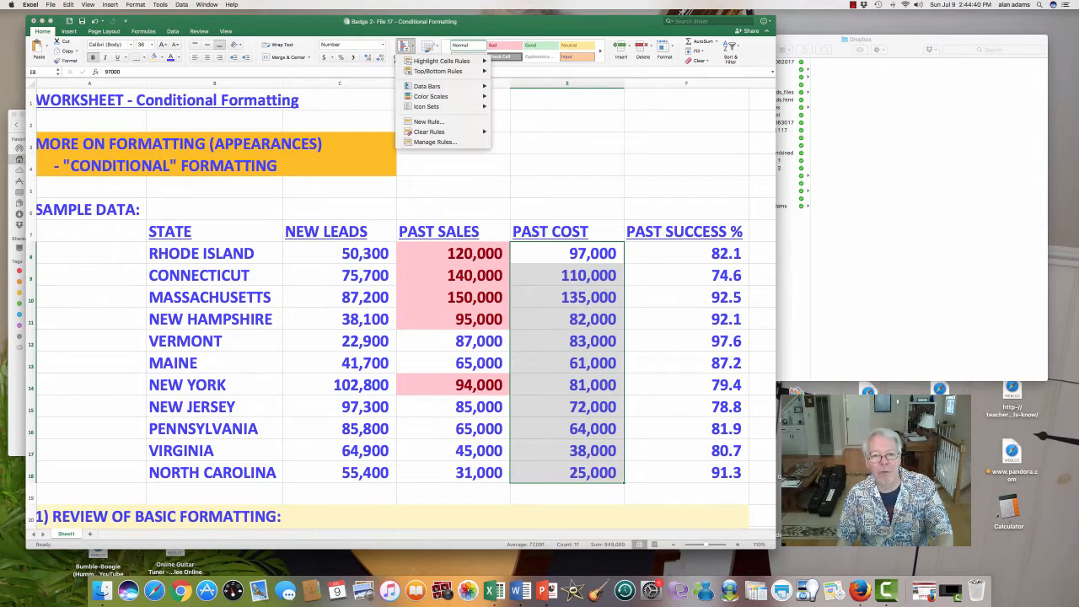
pyautogui.scroll(-8, 401, 303)
pyautogui.scroll(6, 401, 303)
pyautogui.scroll(3, 402, 309)
pyautogui.moveTo(456, 60)
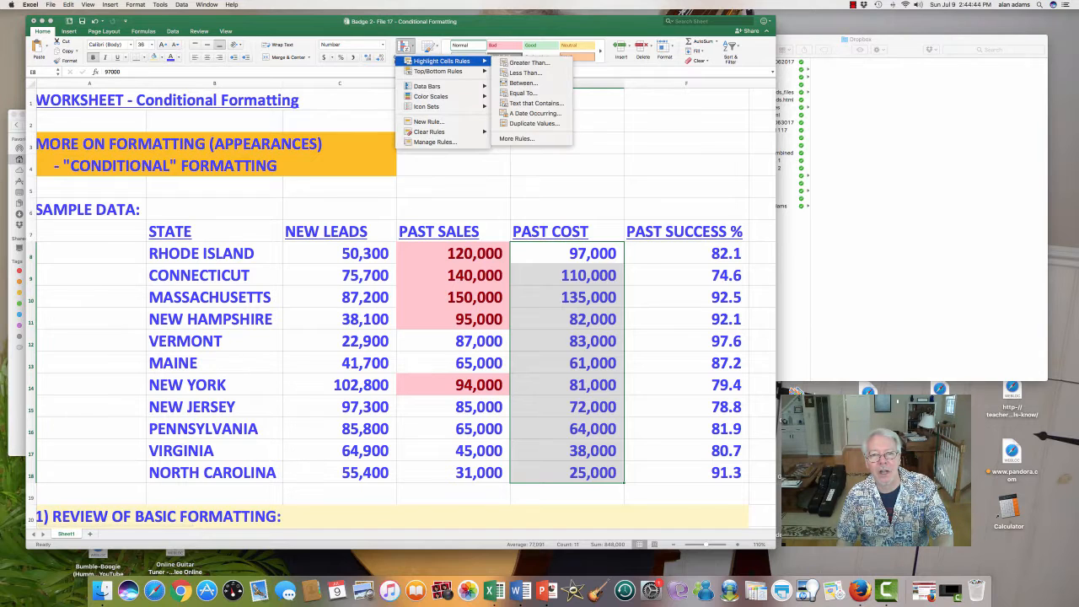
pyautogui.click(525, 73)
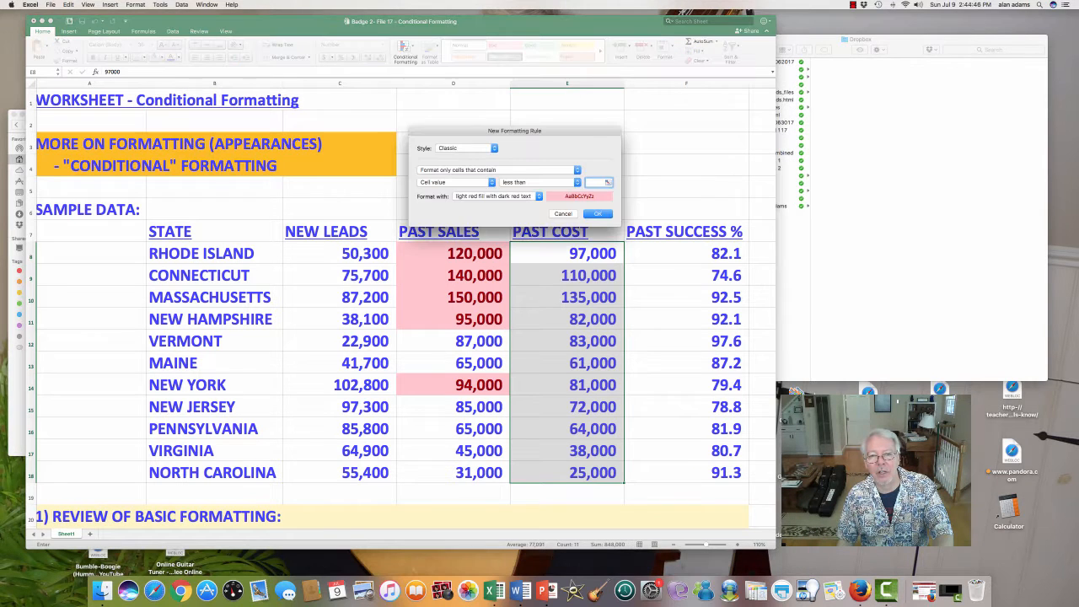
pyautogui.write('10000')
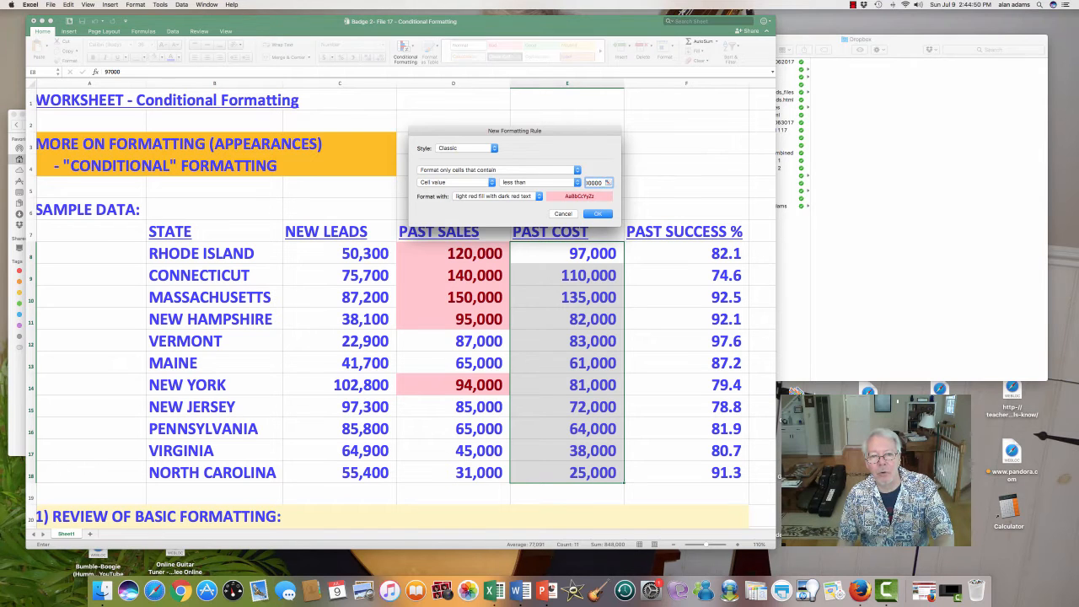
pyautogui.click(493, 195)
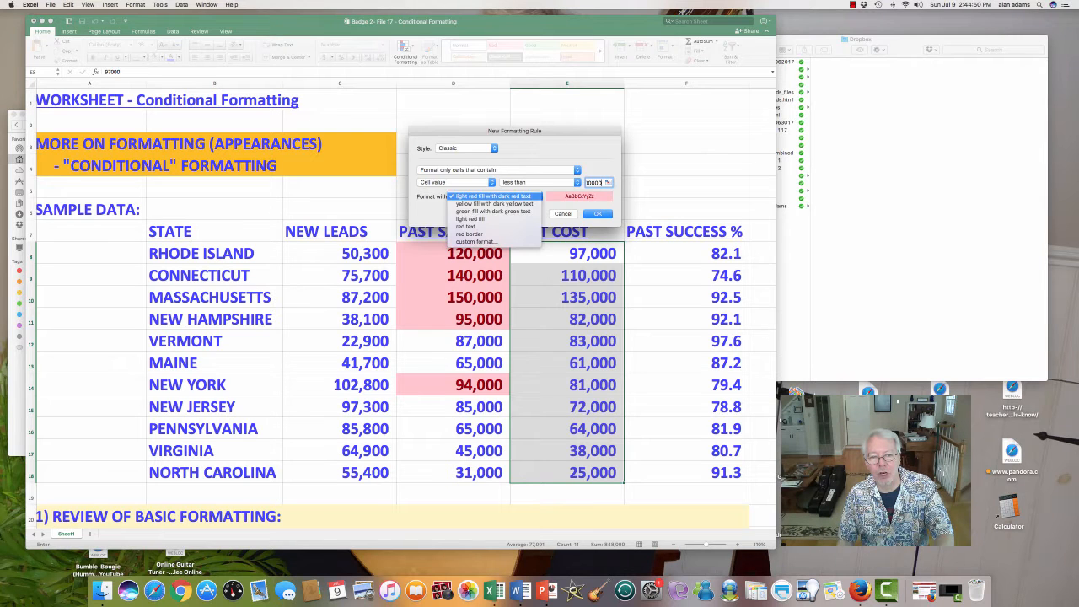
pyautogui.click(493, 212)
pyautogui.click(597, 214)
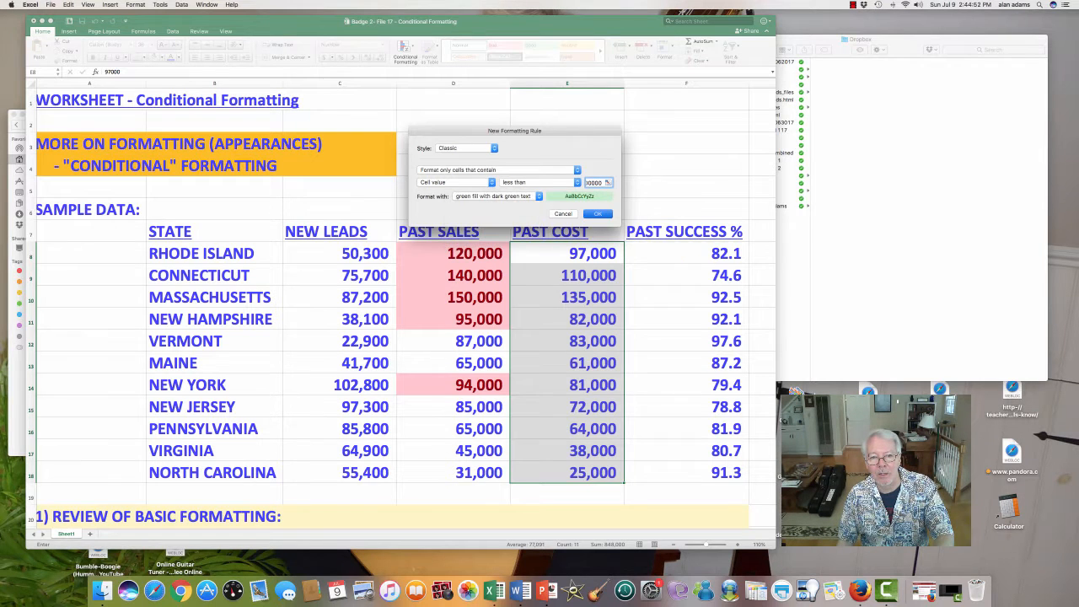
pyautogui.click(685, 320)
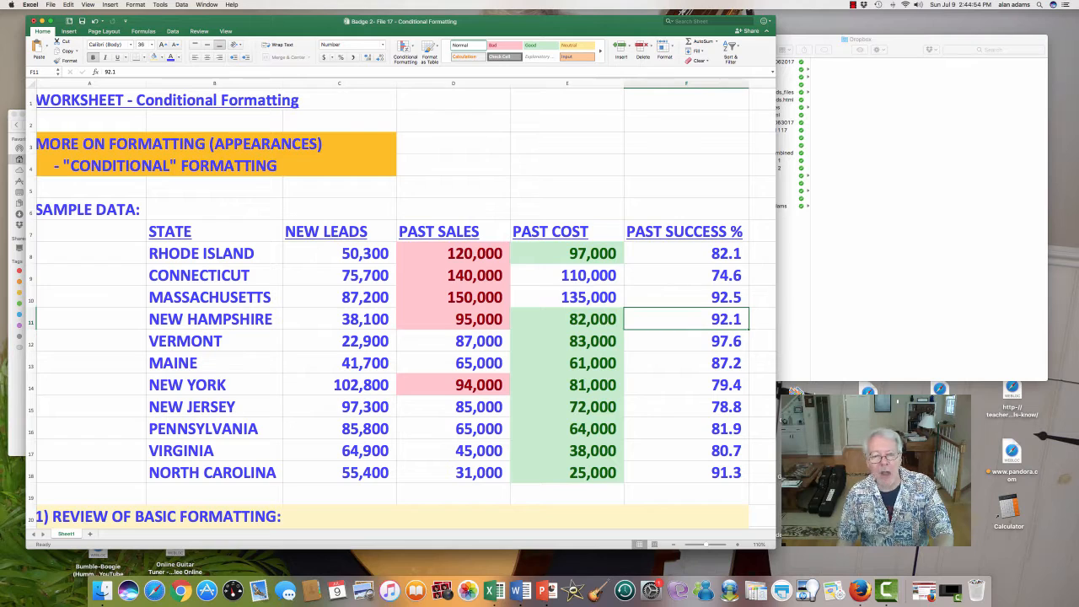
# - Select the Rhode Island row and enter x in A8
pyautogui.scroll(-3, 401, 301)
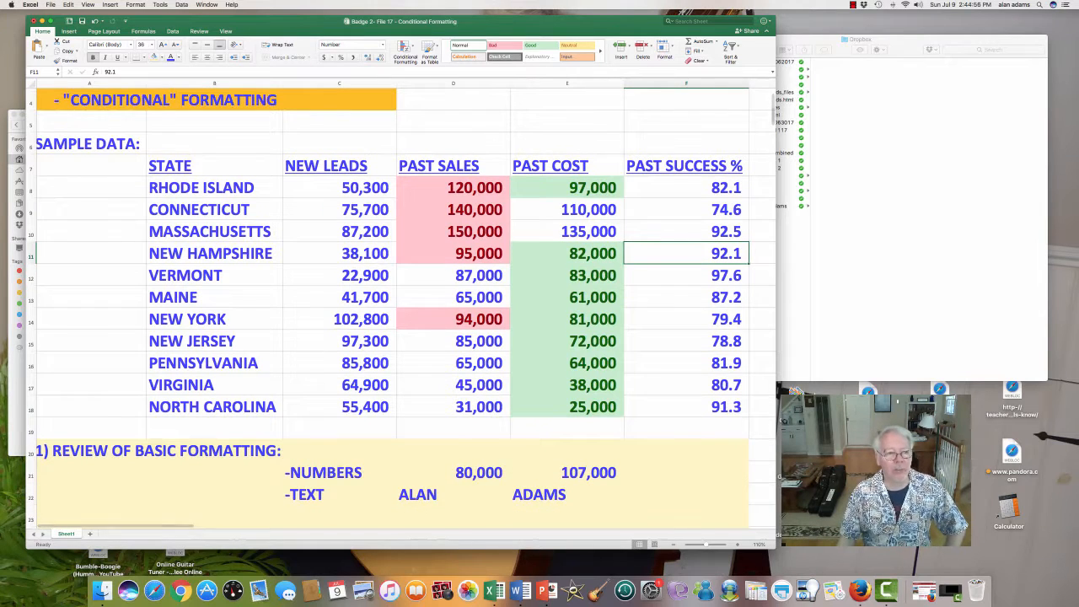
pyautogui.click(31, 188)
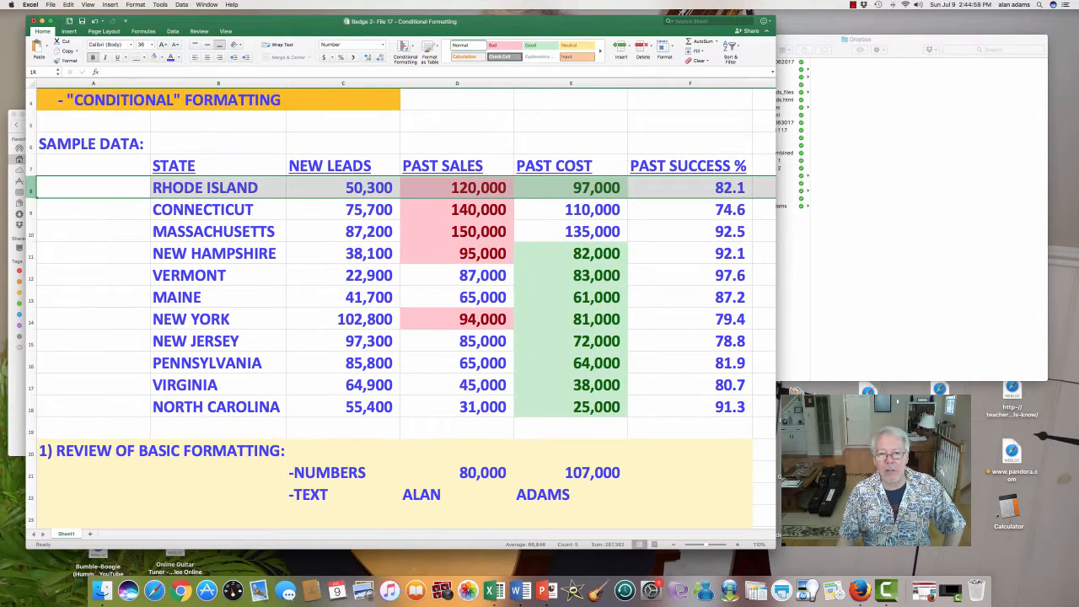
pyautogui.write('x')
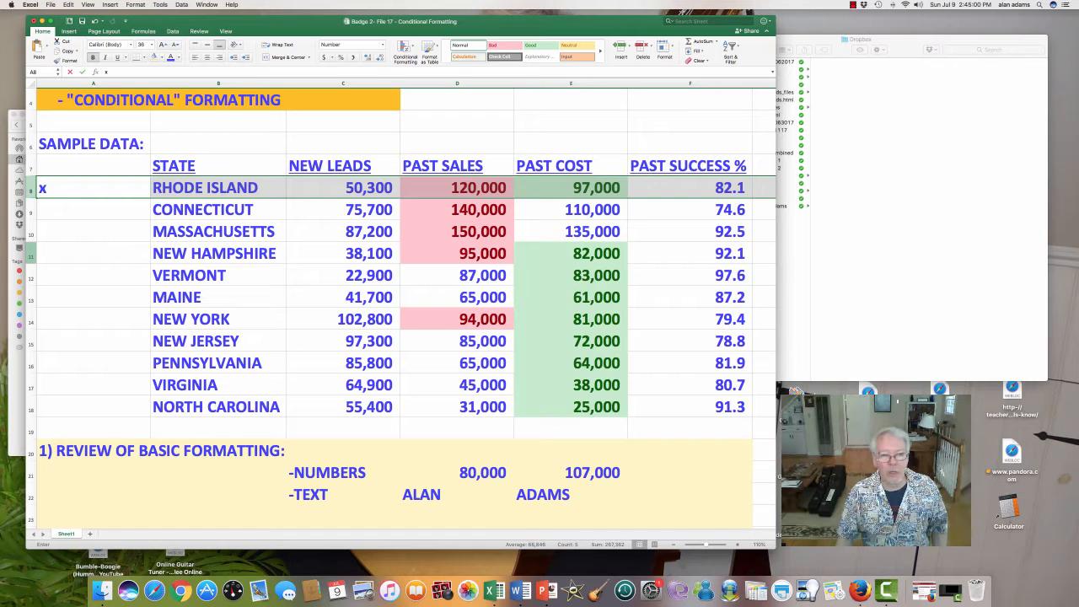
pyautogui.click(31, 253)
pyautogui.write('xxxxxxxxxxxxx')
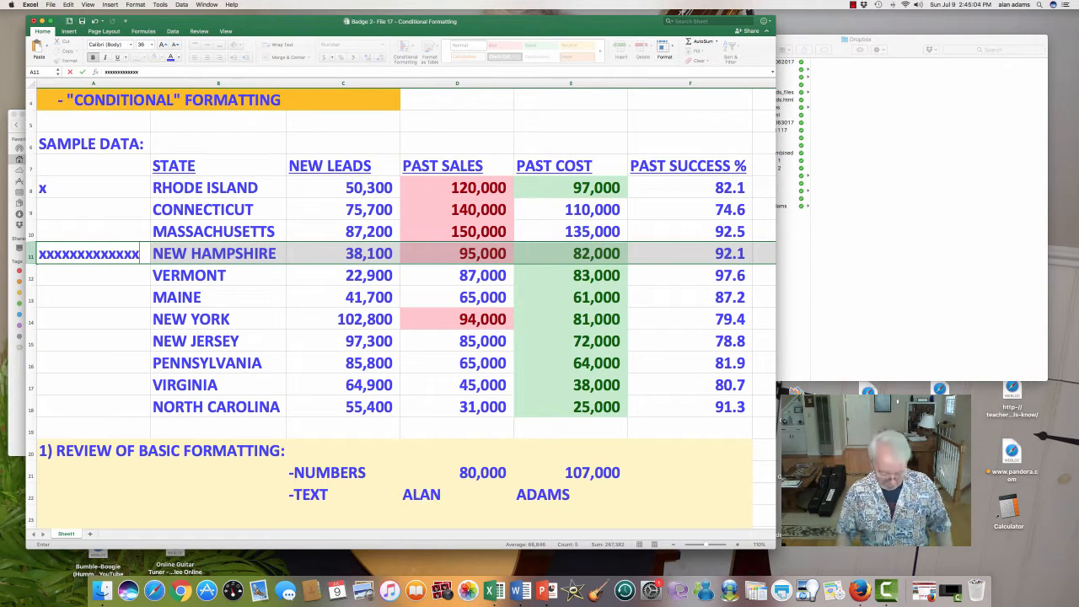
pyautogui.press('BackSpace')
pyautogui.press('BackSpace')
pyautogui.press('BackSpace')
pyautogui.press('BackSpace')
pyautogui.press('BackSpace')
pyautogui.press('BackSpace')
pyautogui.press('BackSpace')
pyautogui.press('BackSpace')
pyautogui.press('BackSpace')
pyautogui.press('BackSpace')
pyautogui.press('BackSpace')
pyautogui.press('BackSpace')
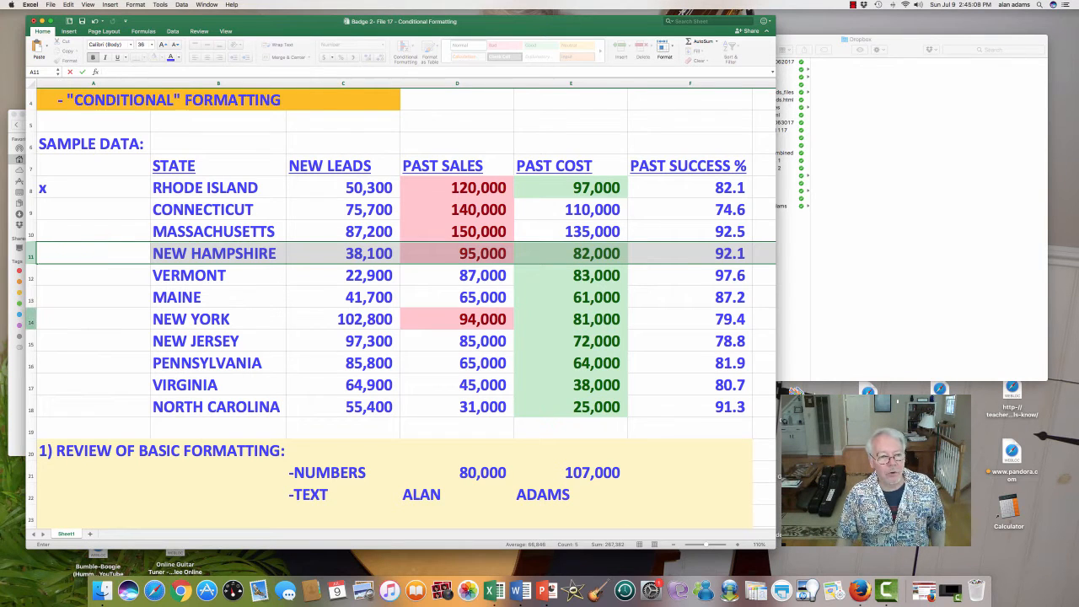
pyautogui.click(31, 321)
pyautogui.click(31, 299)
pyautogui.click(92, 188)
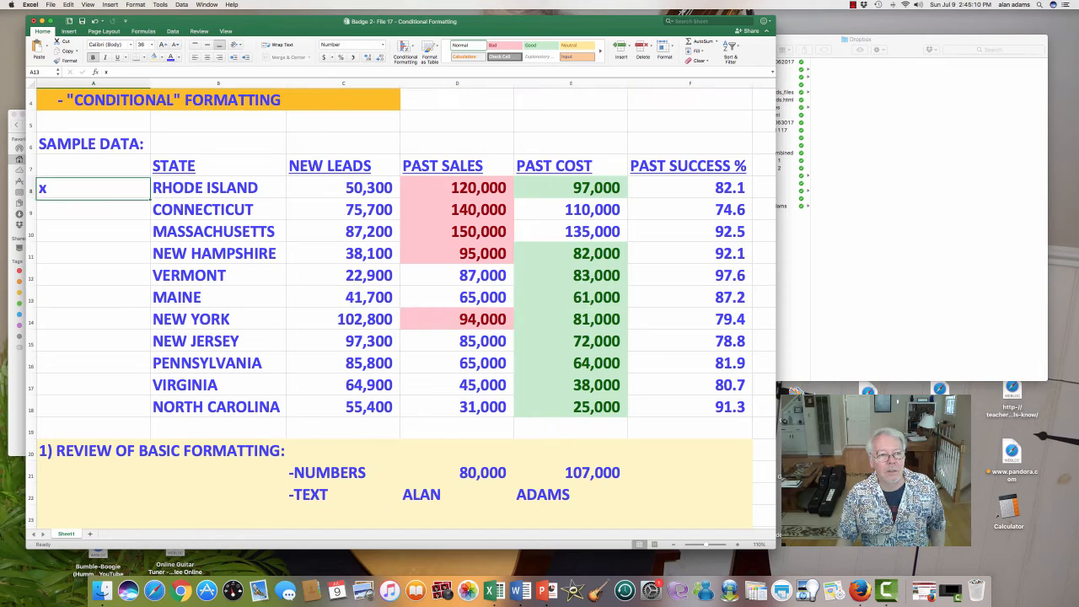
# - Select the Rhode Island, New Hampshire and New York rows together to compare the states meeting both conditions, and clear the selection
pyautogui.click(31, 189)
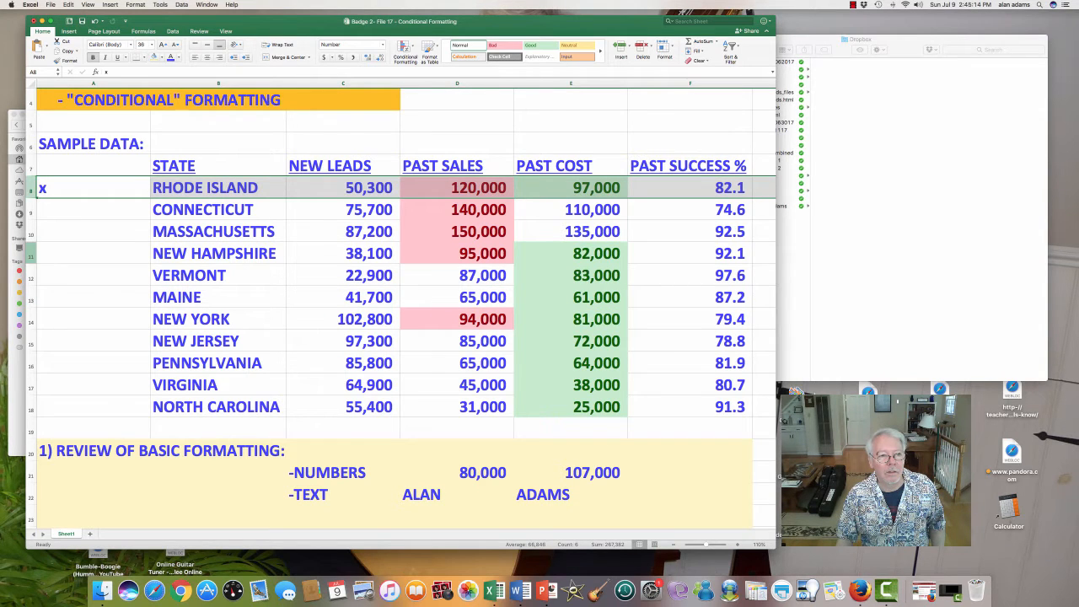
pyautogui.keyDown('super'); pyautogui.click(31, 253); pyautogui.keyUp('super')
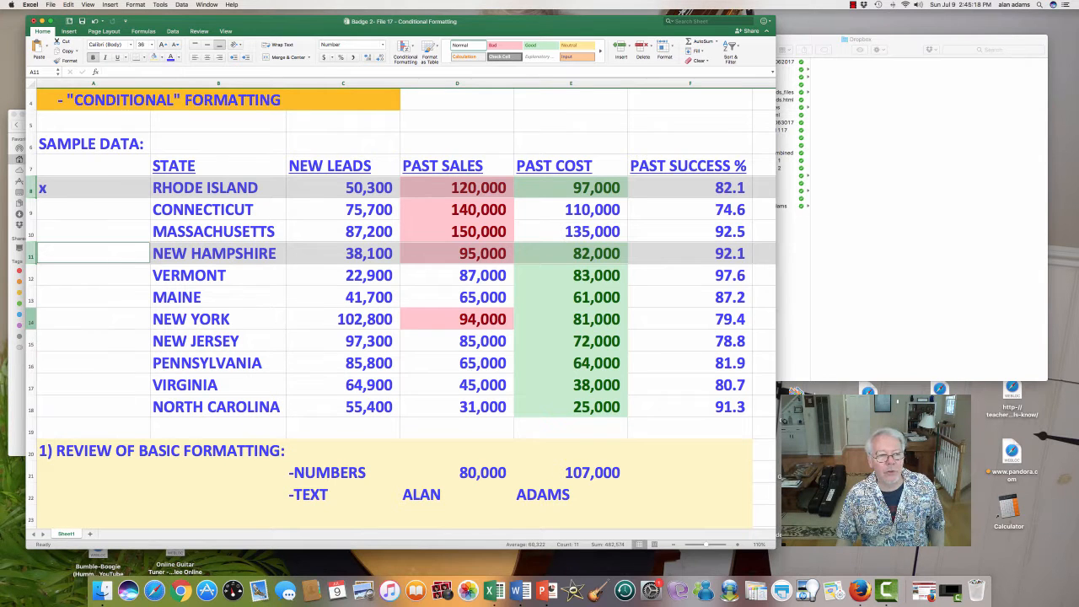
pyautogui.keyDown('super'); pyautogui.click(31, 318); pyautogui.keyUp('super')
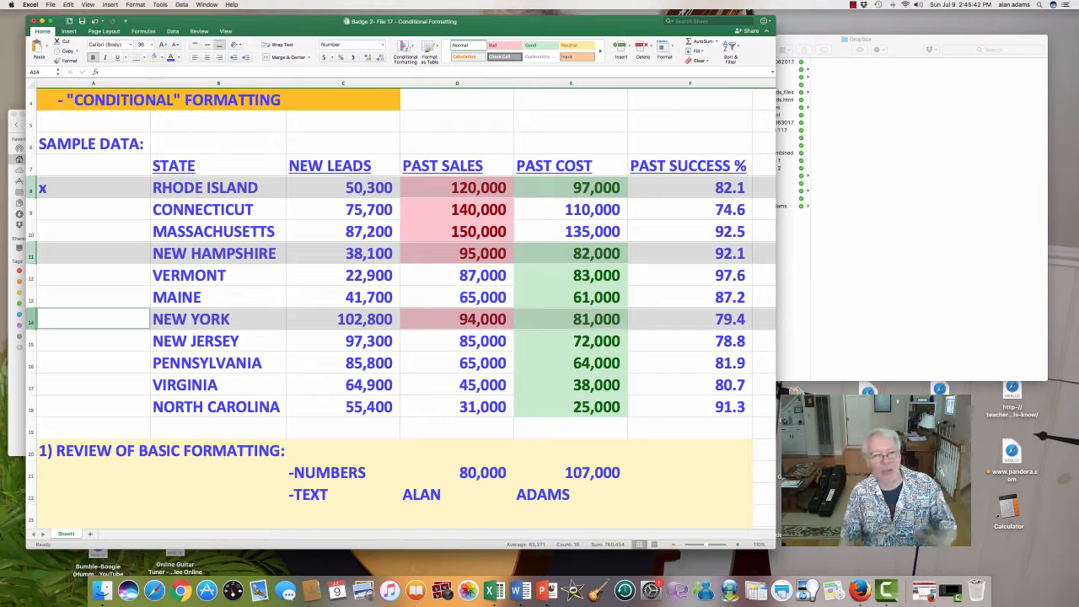
pyautogui.click(456, 143)
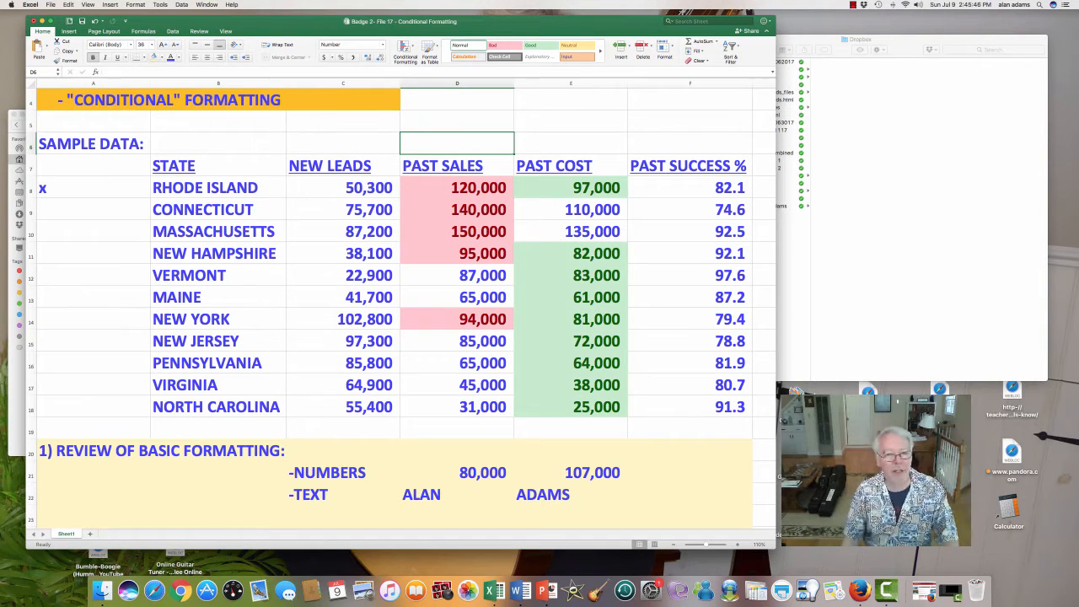
# - Restore the minimized dark window onto the desktop
pyautogui.click(946, 591)
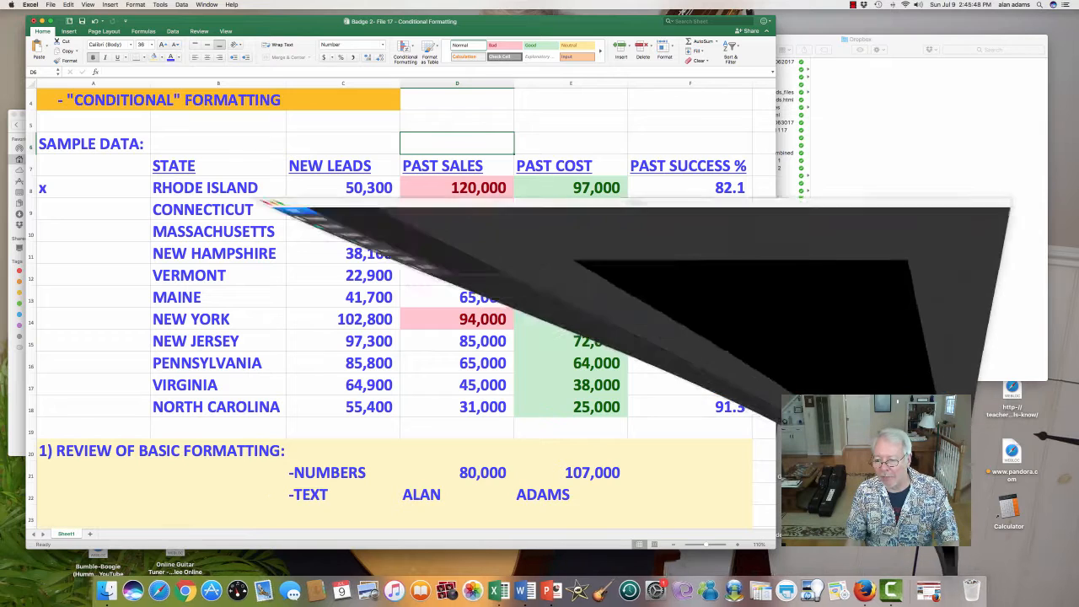